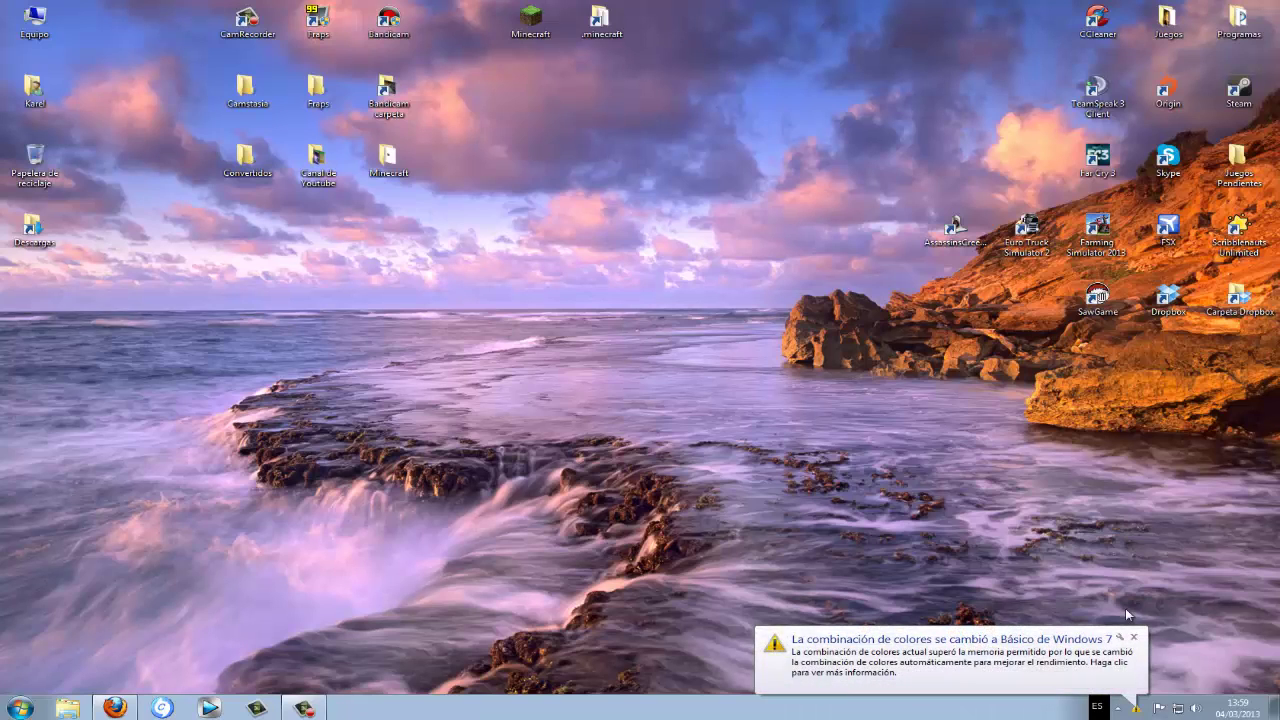
Switch to Firefox with the Canal de DSA YouTube channel and dismiss the live-broadcast banner.
left_click(1133, 637)
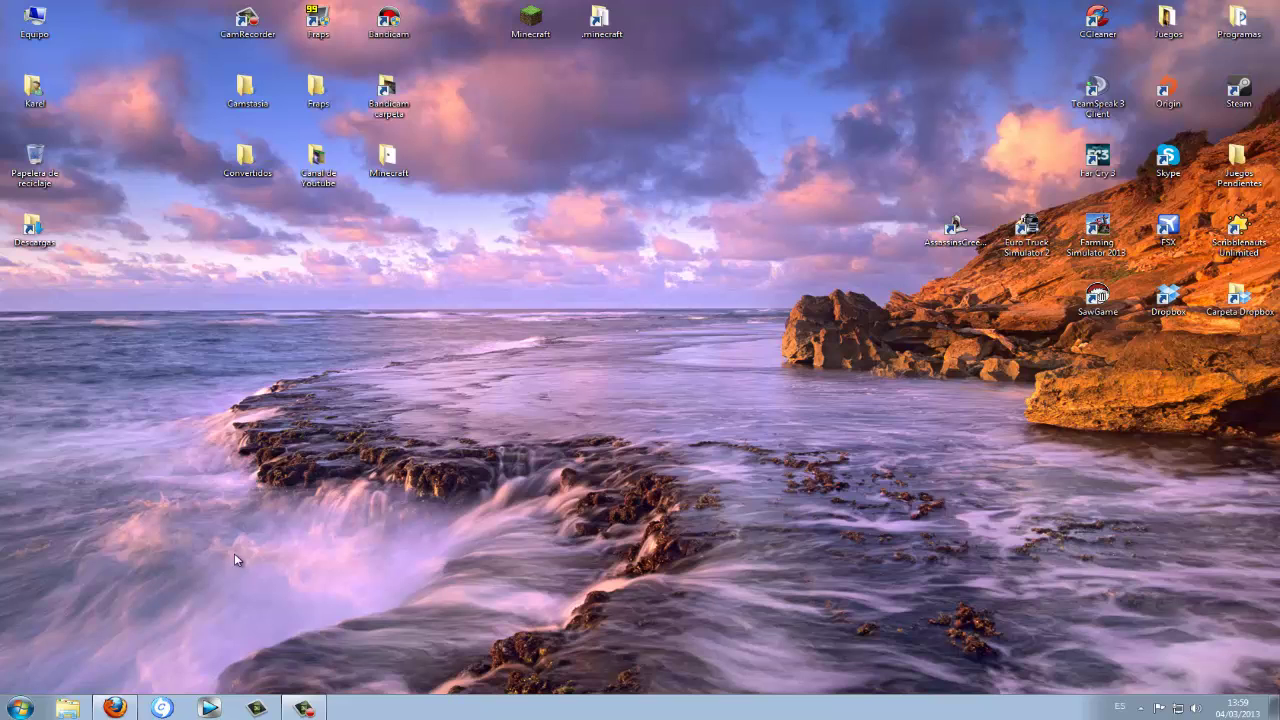
left_click(145, 675)
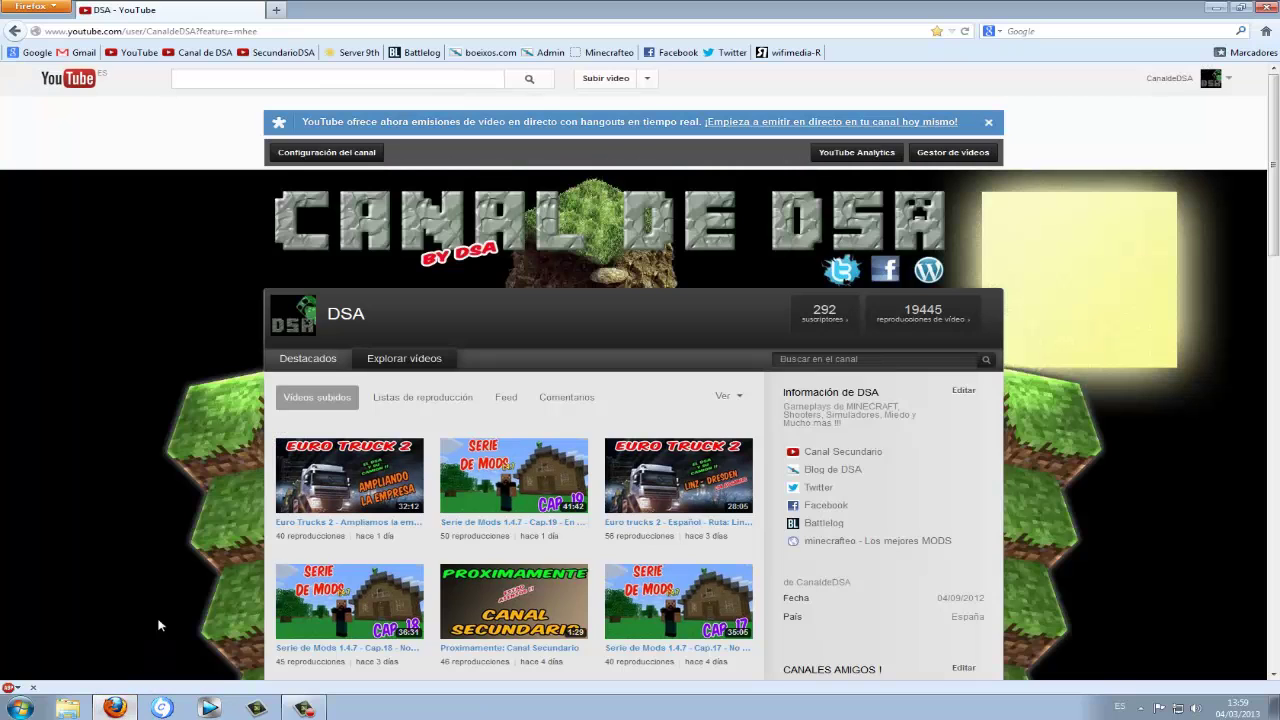
scroll(153, 519, "down", 2)
scroll(697, 336, "up", 2)
left_click(988, 122)
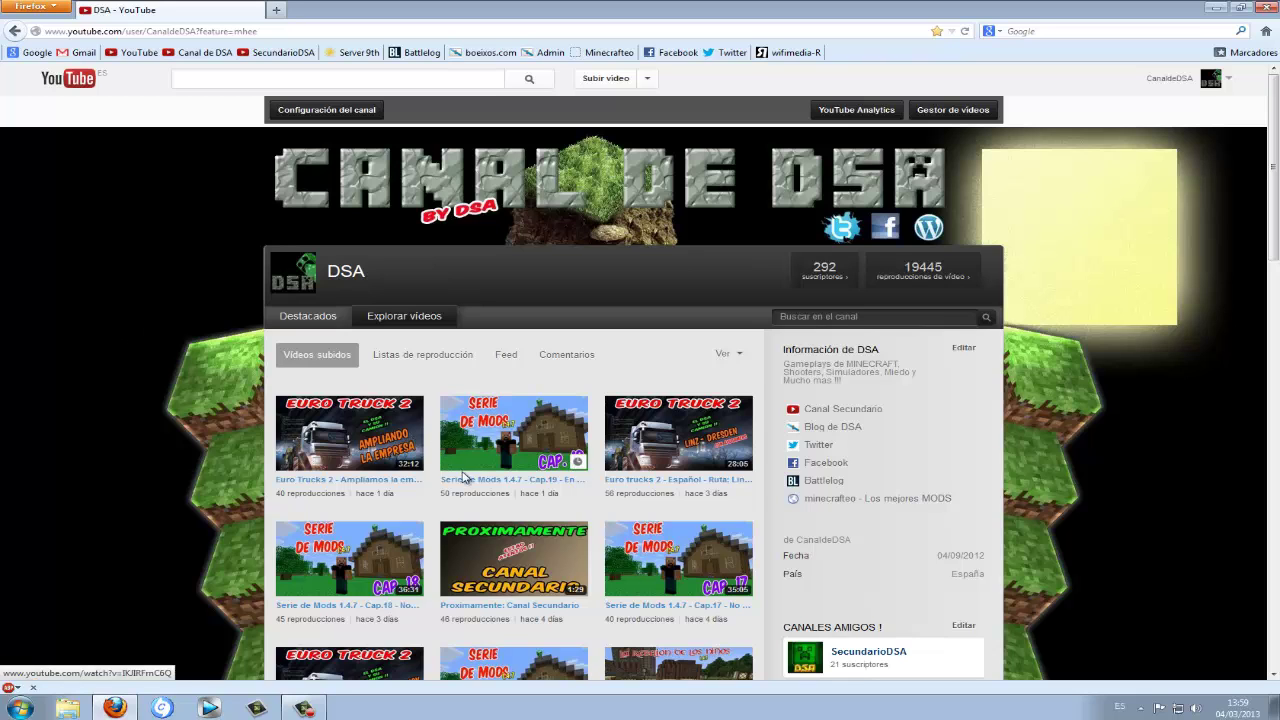
Open the "Serie de Mods 1.4.7 - Cap.19" video, expand its description and follow the link to the mod and folders.
left_click(465, 483)
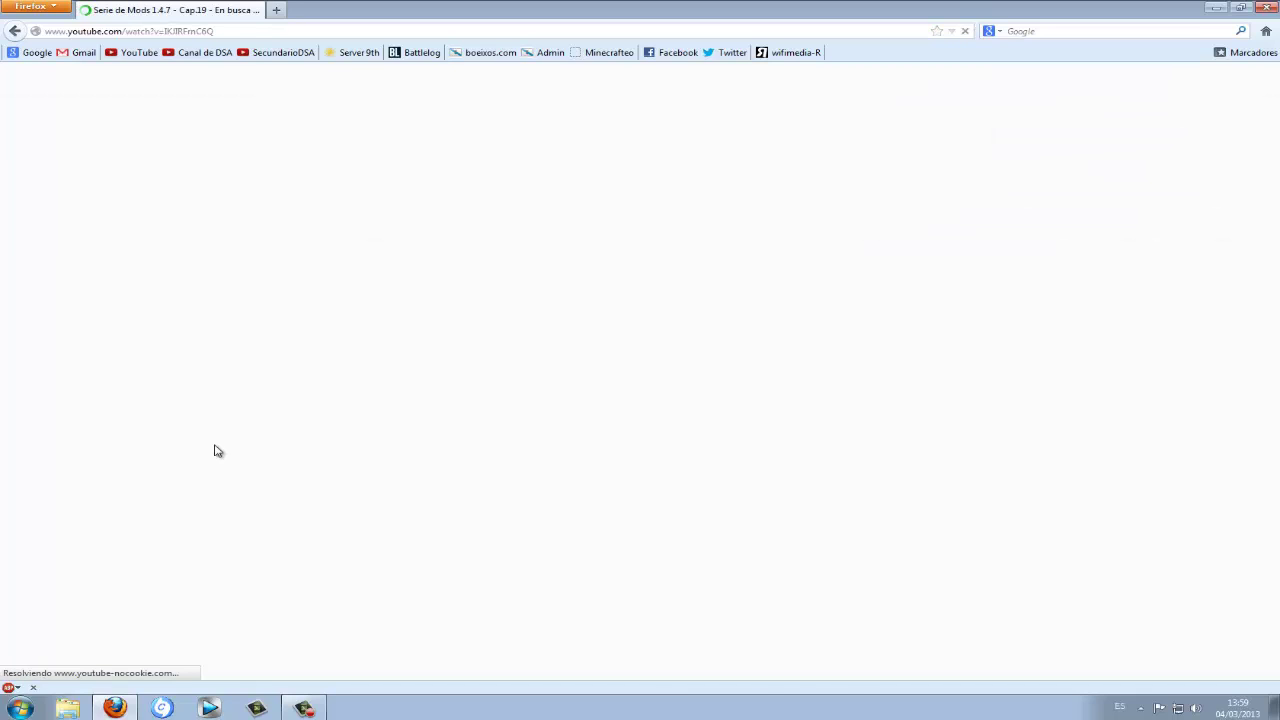
left_click(188, 367)
scroll(145, 354, "down", 3)
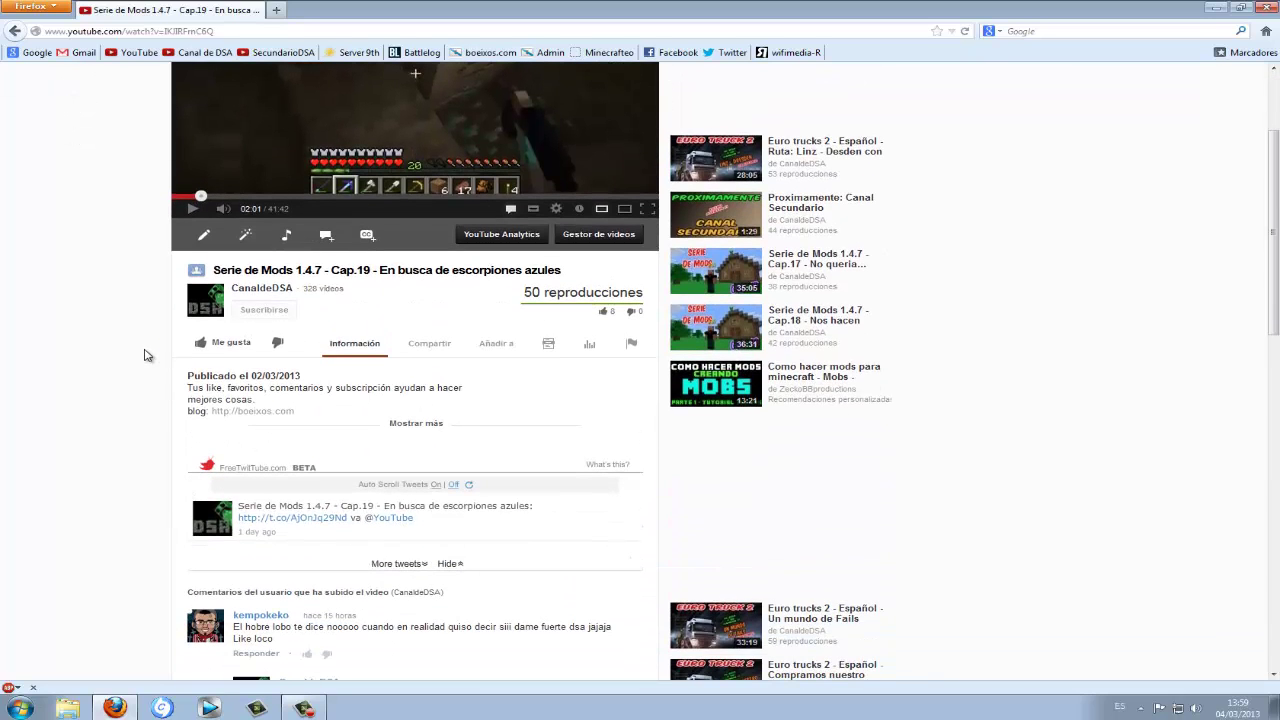
left_click(414, 424)
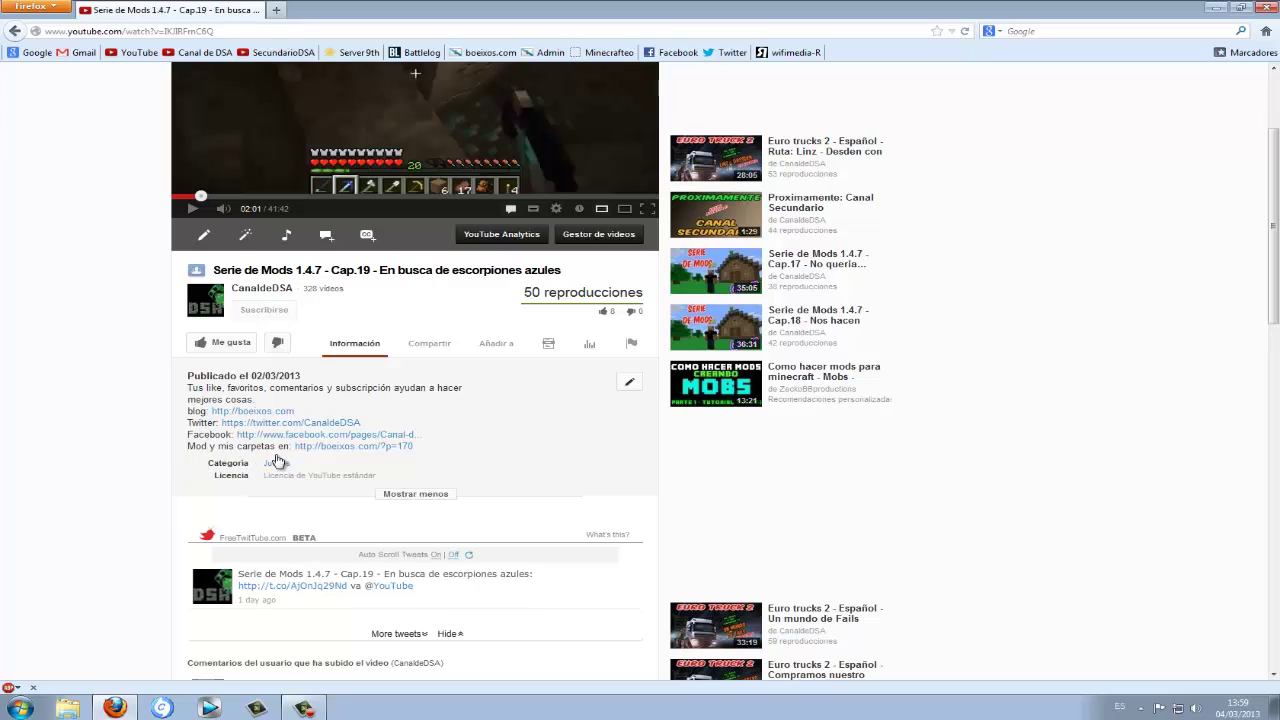
left_click(331, 447)
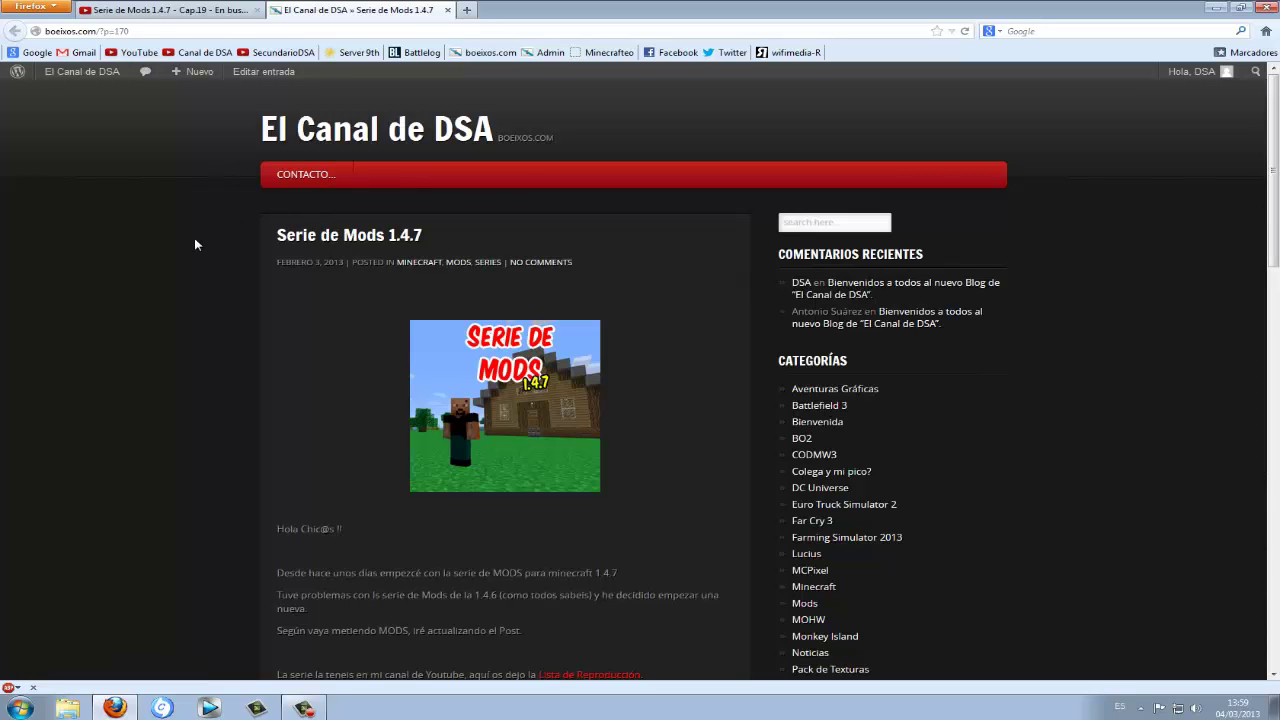
Skim the "Serie de Mods 1.4.7" blog post and close the YouTube video's tab.
scroll(194, 240, "down", 5)
scroll(194, 238, "up", 5)
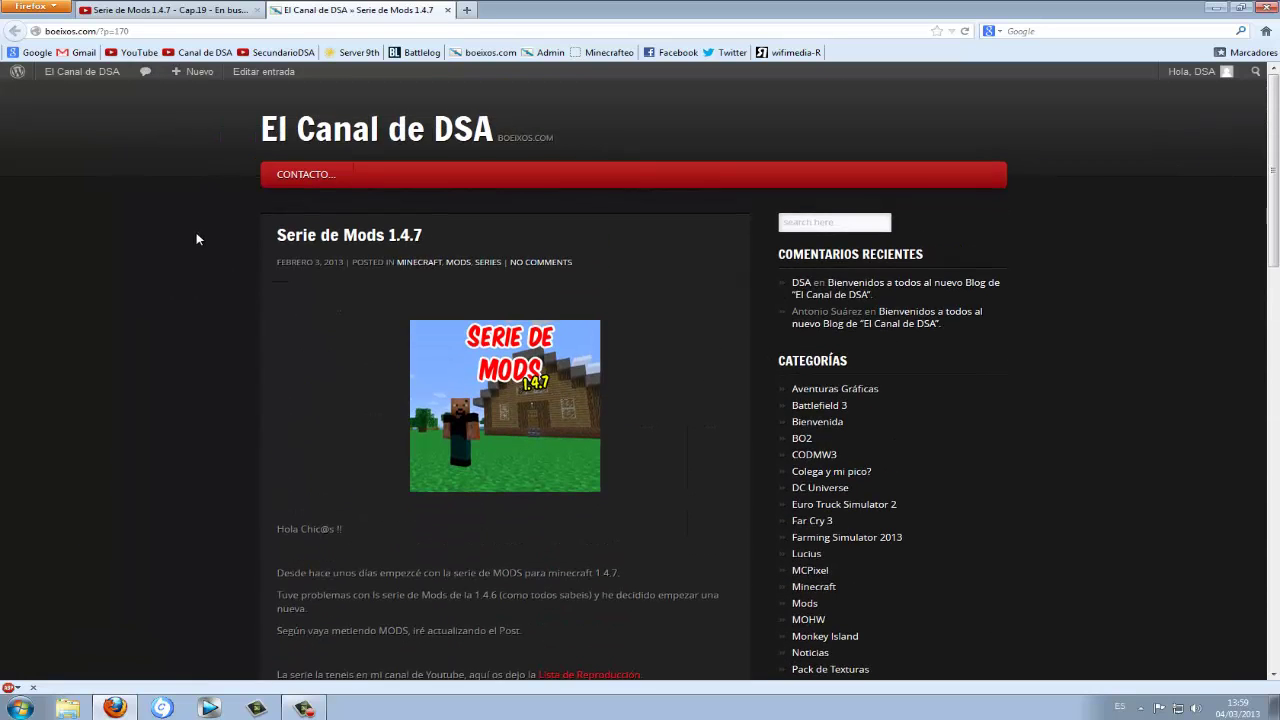
left_click(256, 10)
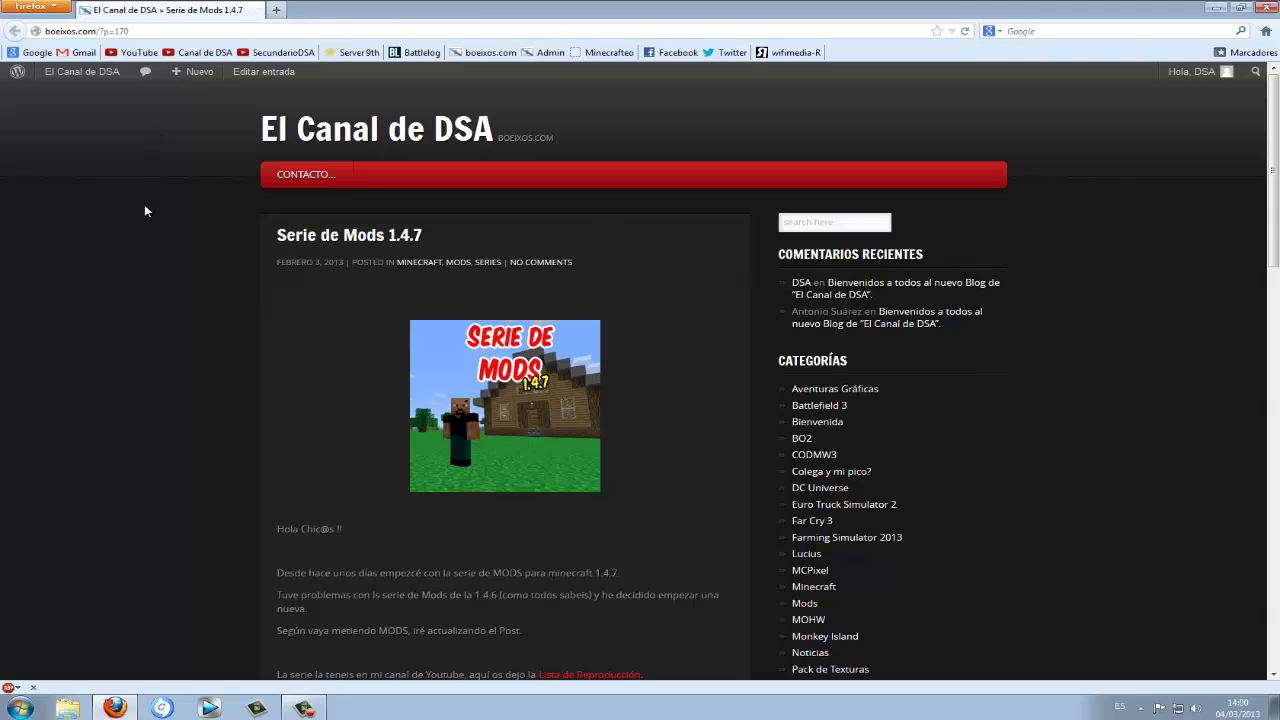
Examine the blog post's lists of files inside minecraft.jar, coremods and mods, down to the mods folder download line.
scroll(144, 208, "down", 3)
scroll(144, 205, "down", 5)
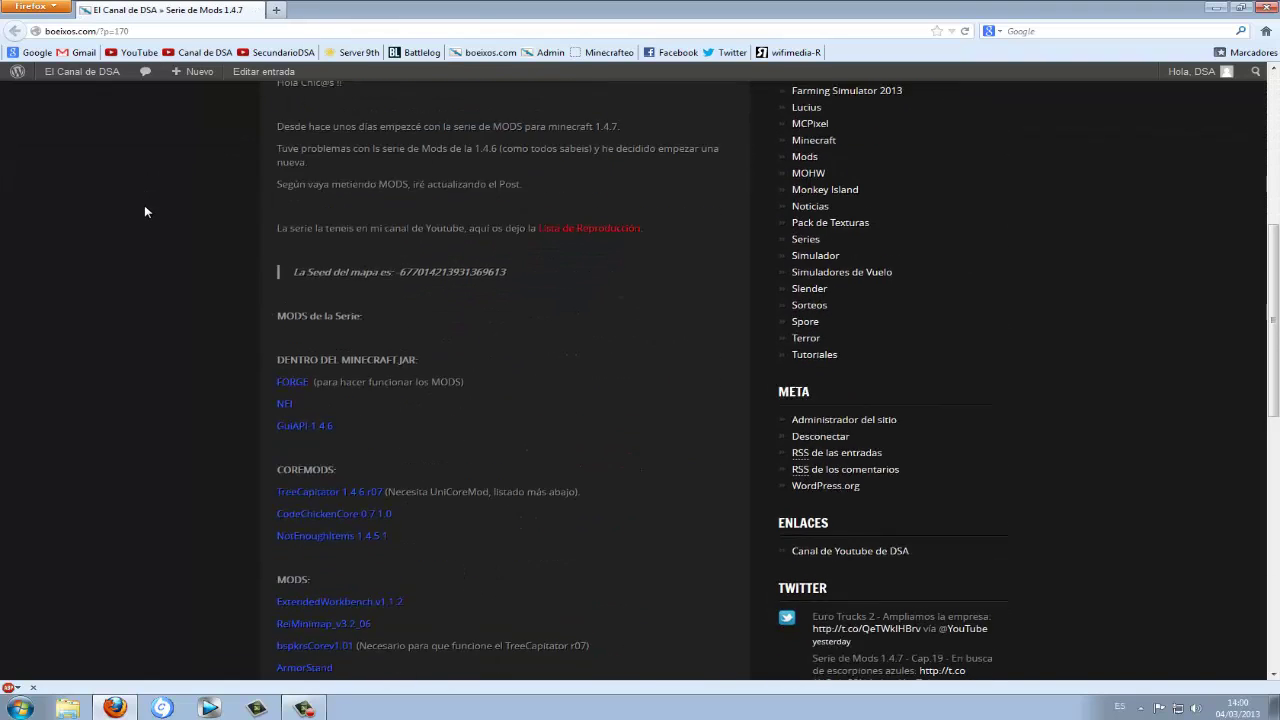
scroll(144, 205, "up", 1)
scroll(144, 205, "down", 2)
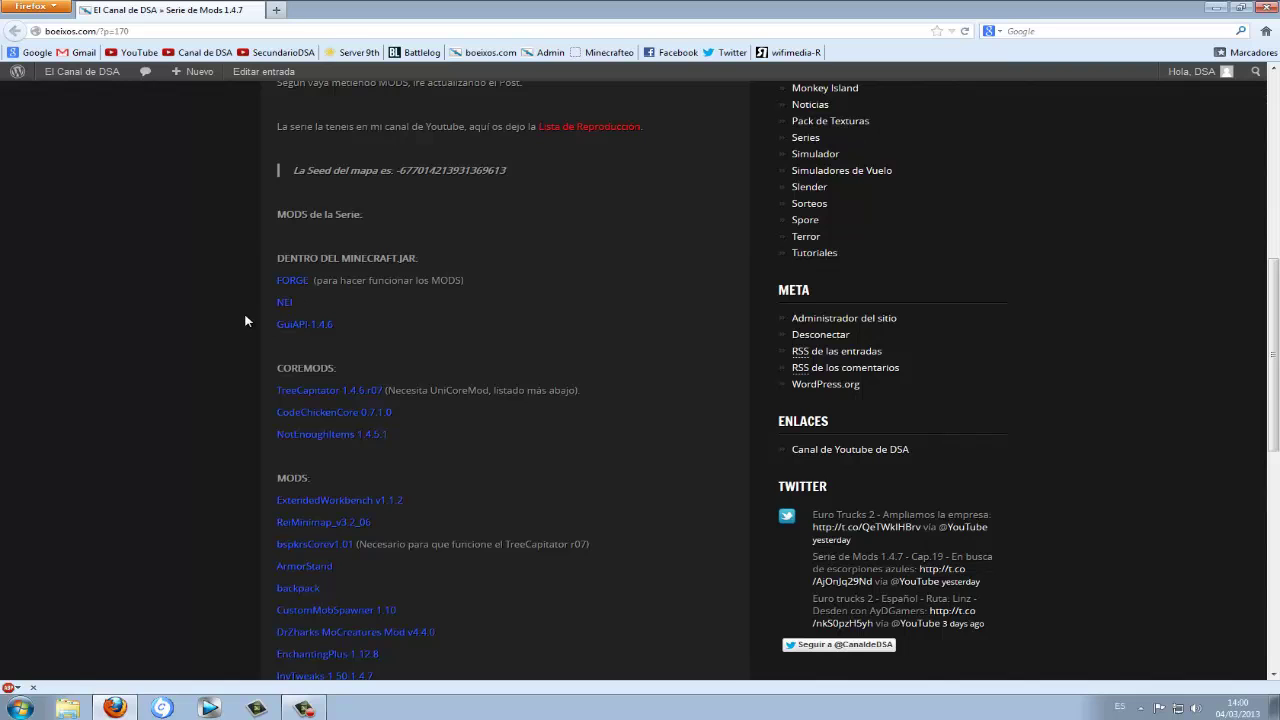
scroll(250, 319, "down", 2)
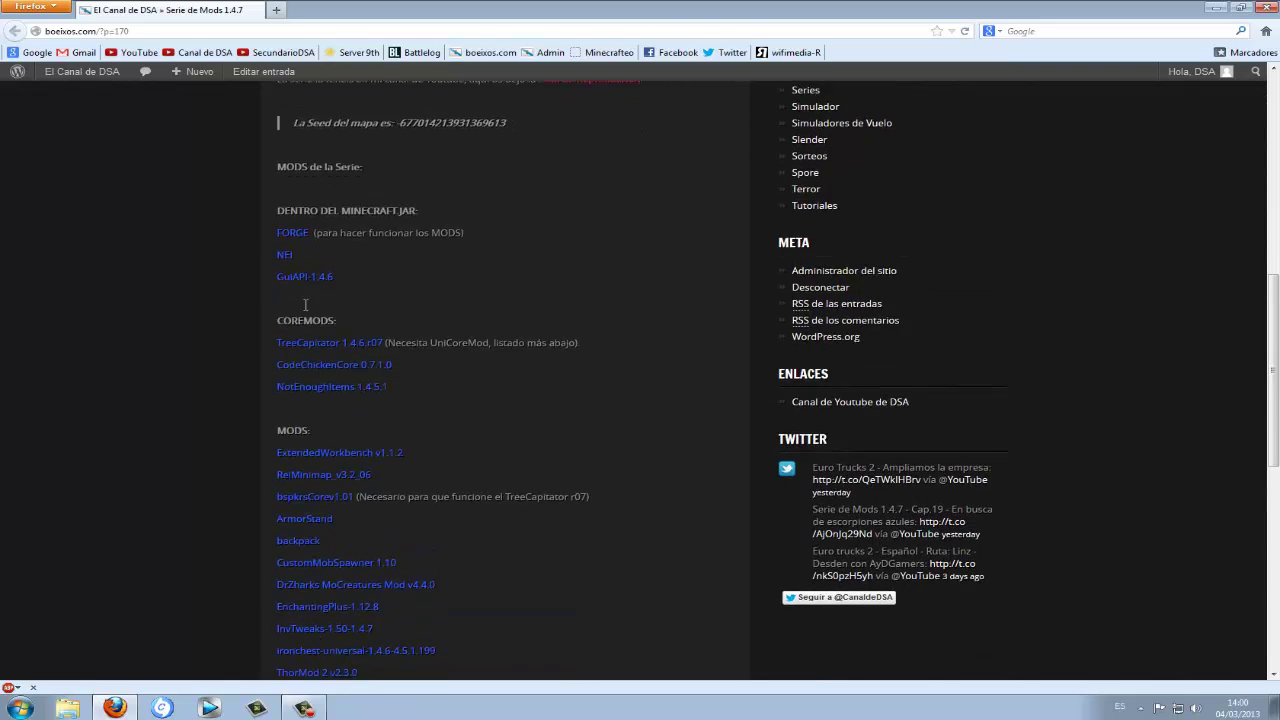
scroll(260, 330, "down", 2)
scroll(315, 430, "down", 2)
scroll(279, 271, "up", 4)
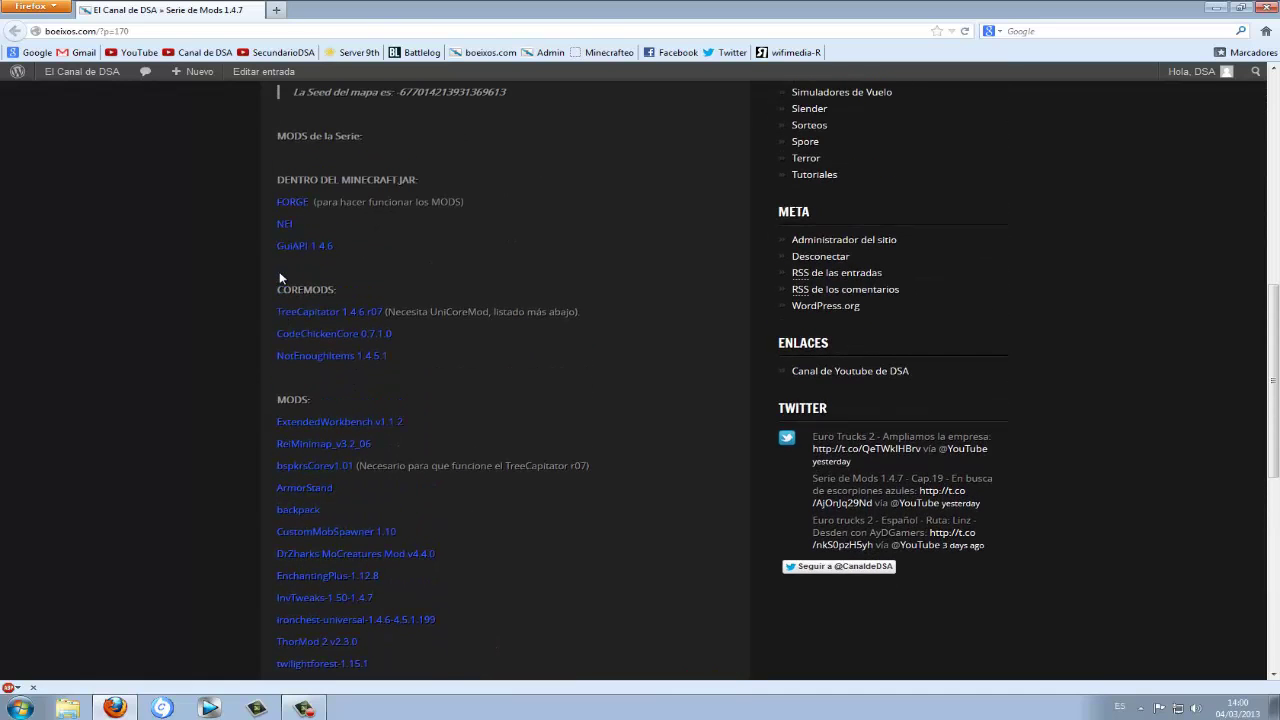
scroll(280, 272, "down", 8)
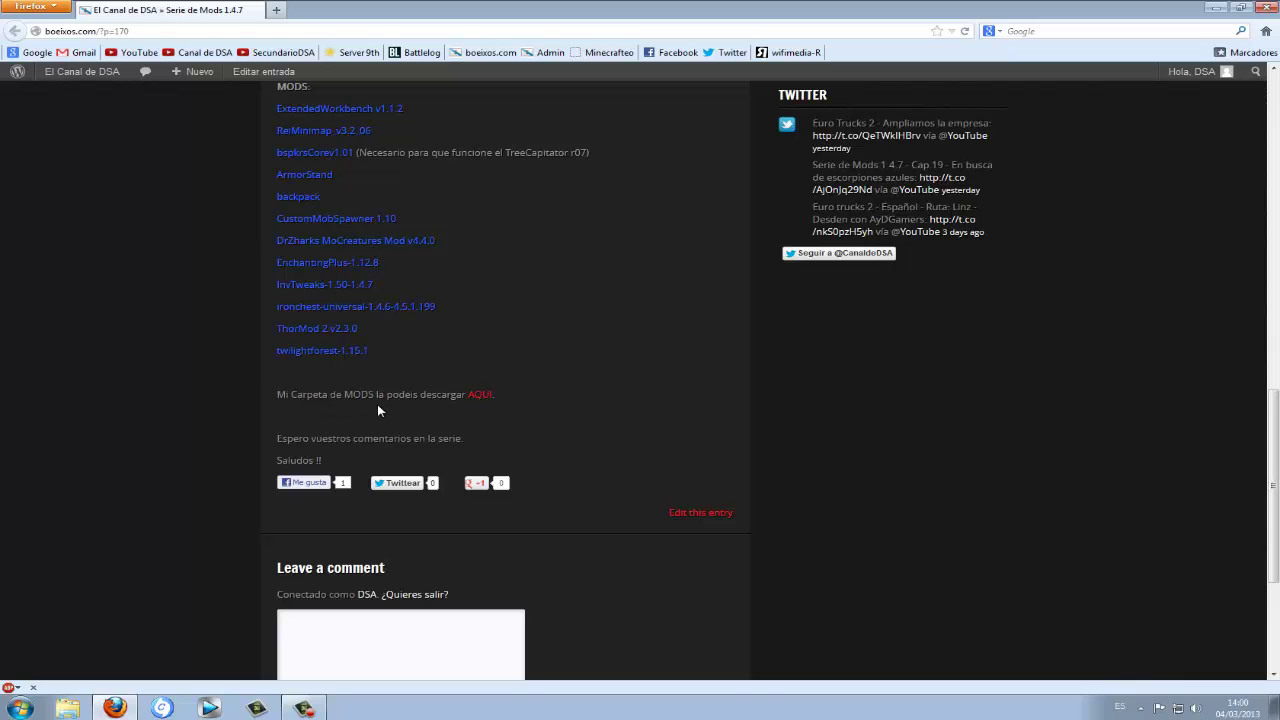
Download Seriedemods147DSA.rar from the post's mods folder link, then clear the download list and close it.
left_click(480, 396)
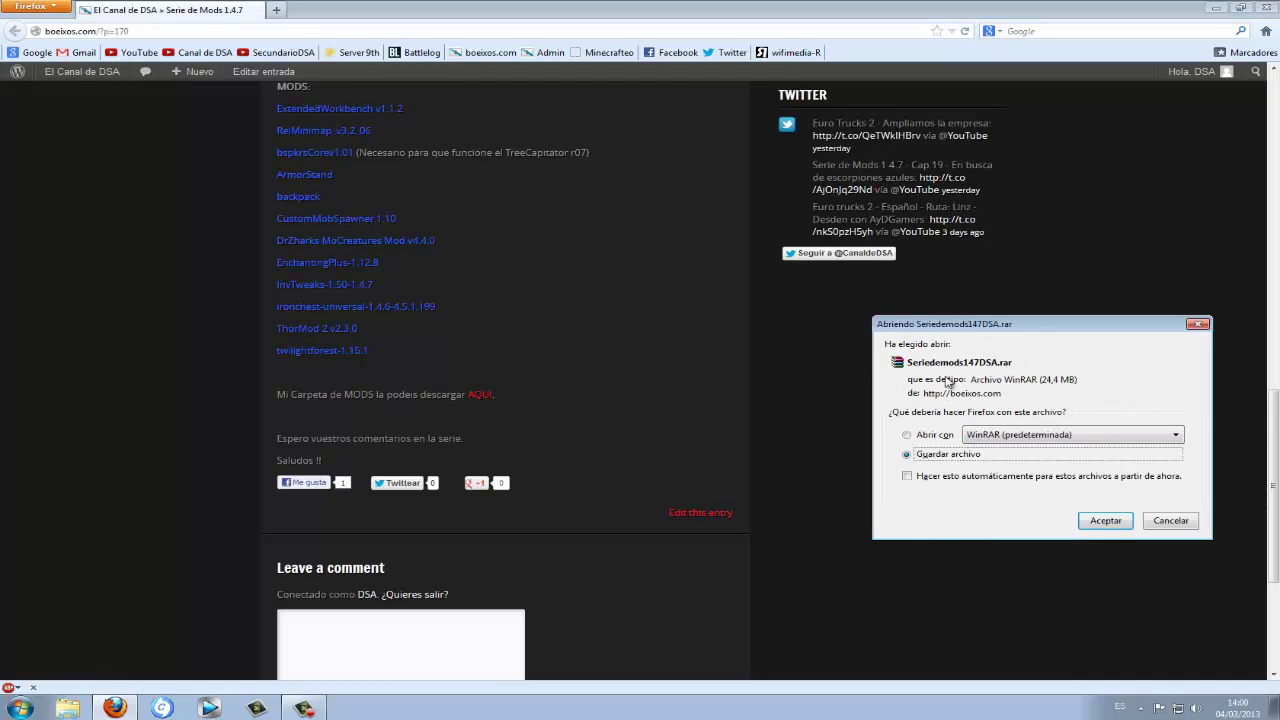
left_click(1097, 520)
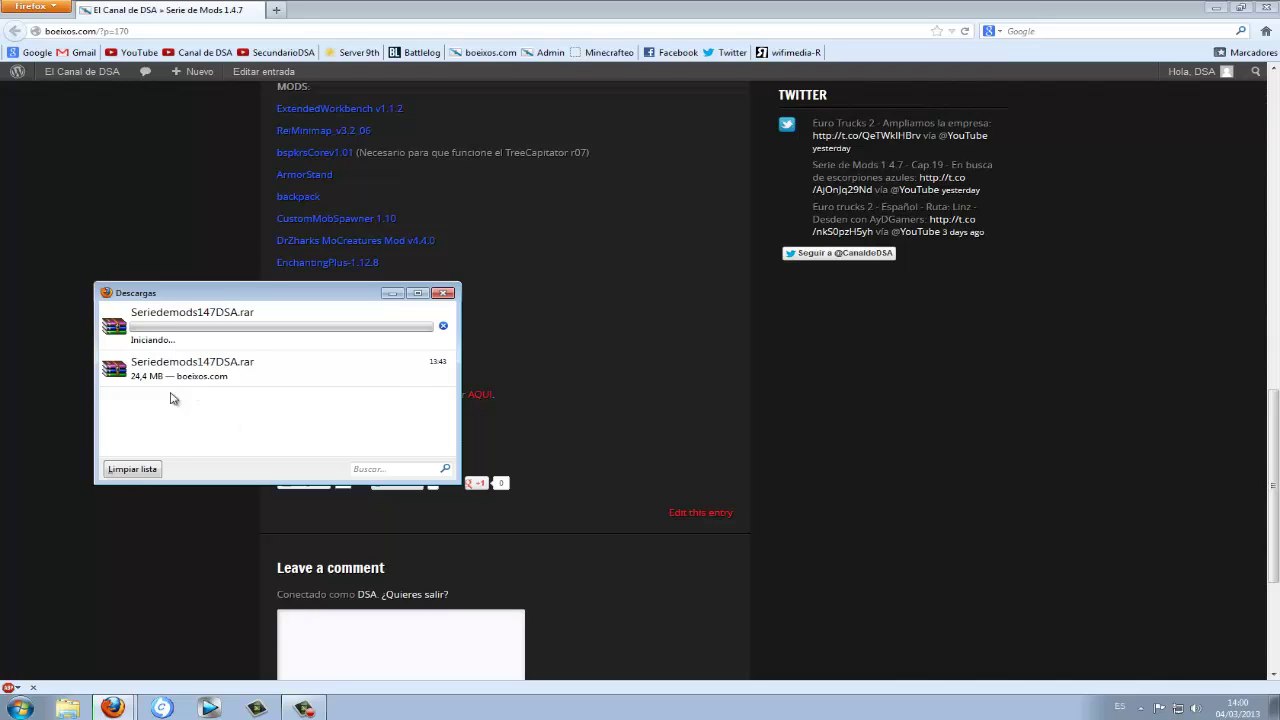
left_click(140, 470)
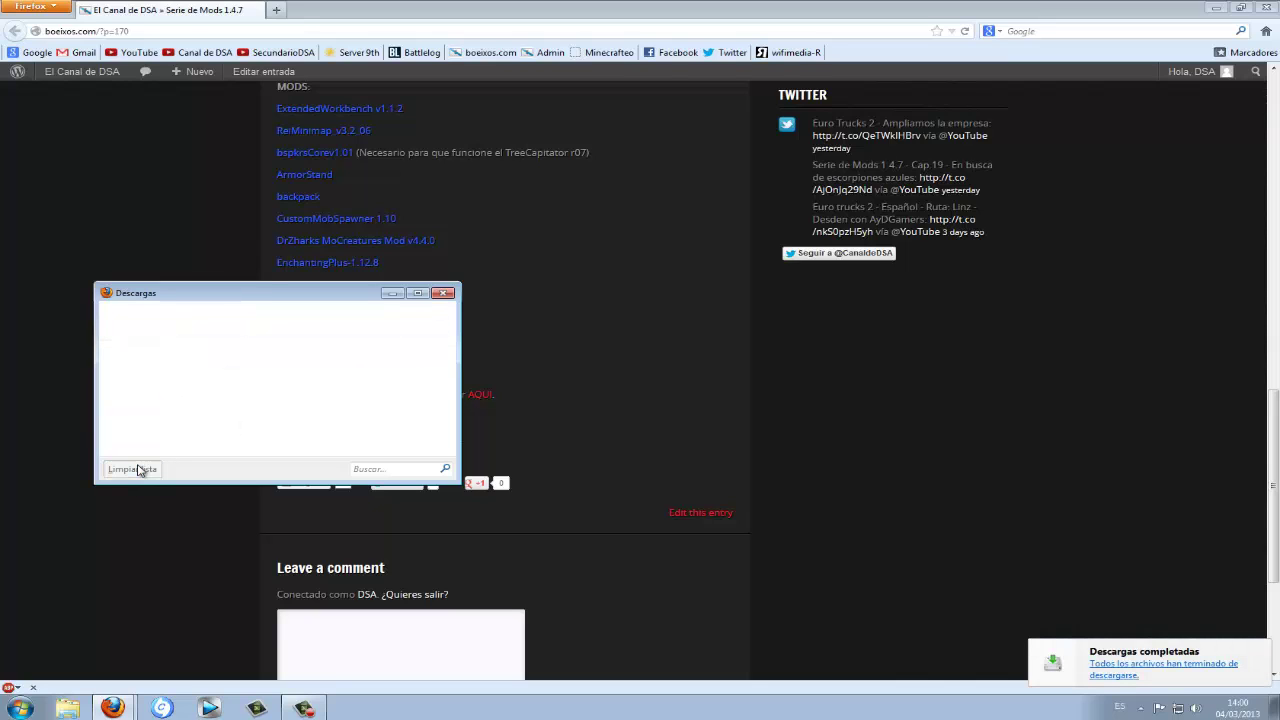
left_click(443, 293)
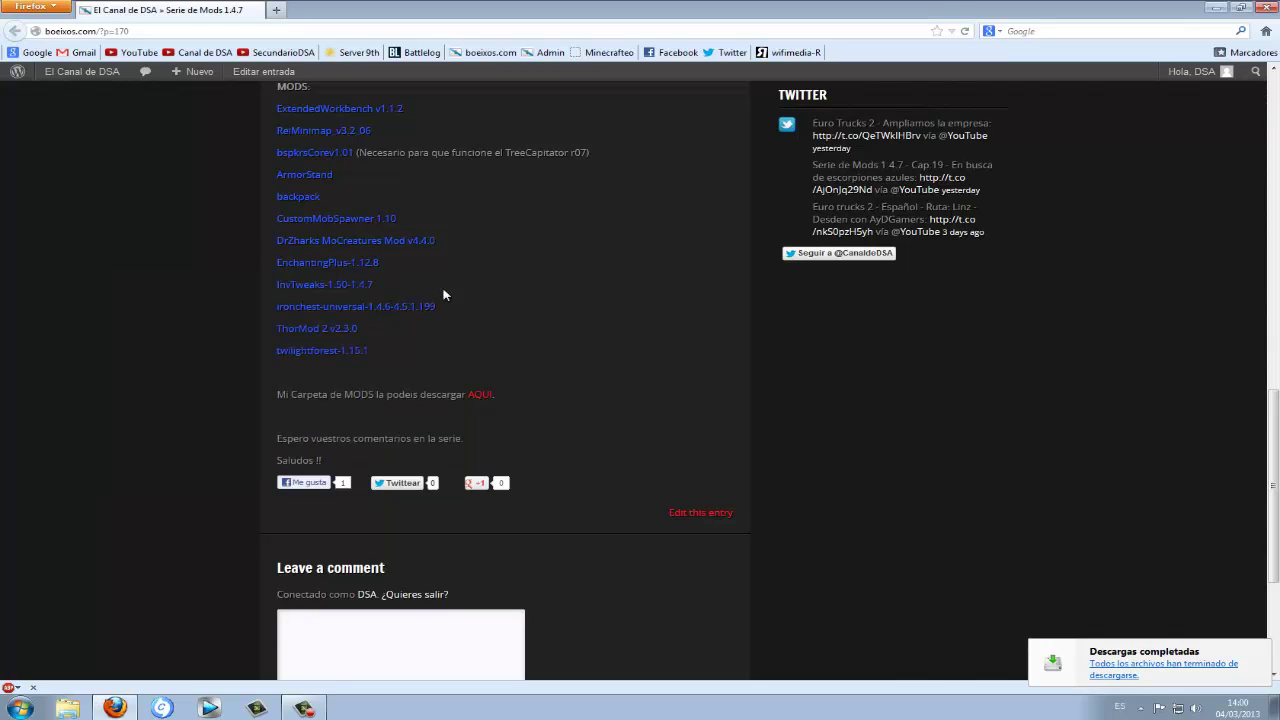
Close the browser and move Seriedemods147DSA.rar from the Descargas folder to the desktop.
left_click(1270, 8)
double_click(34, 228)
left_click_drag(680, 315, 145, 349)
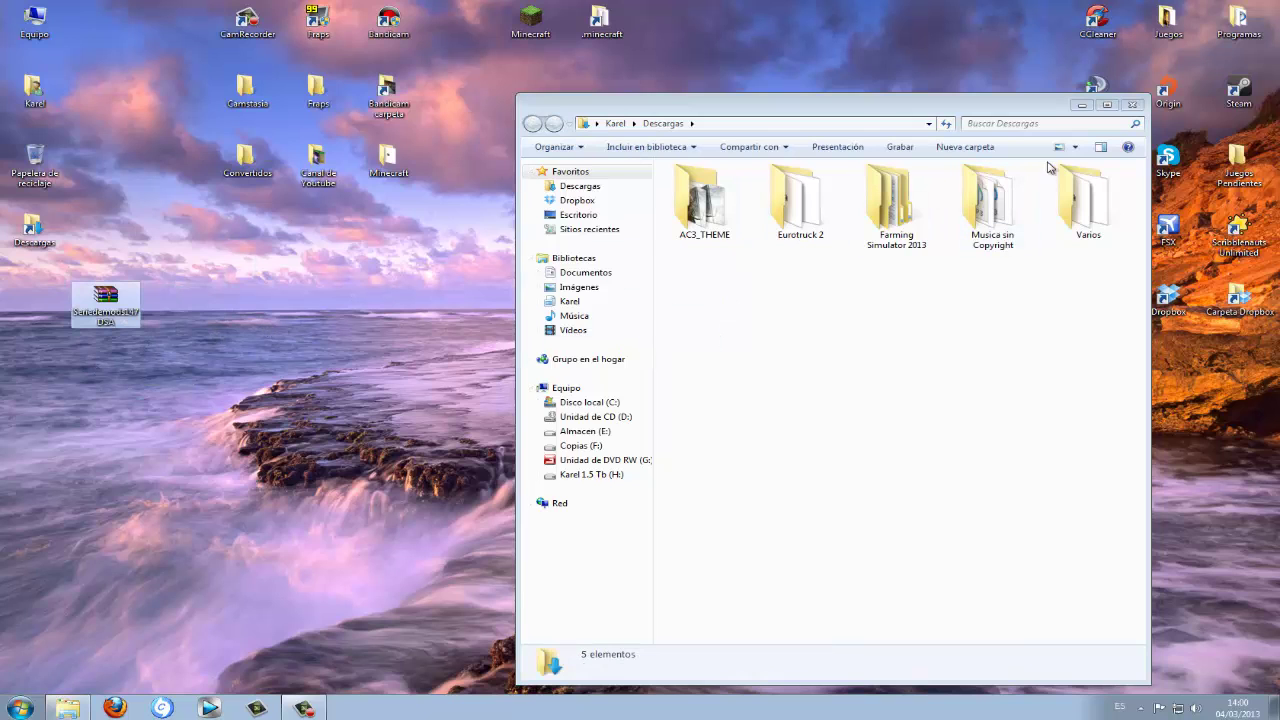
left_click(1133, 105)
Launch Minecraft, log in with the saved account, maximize the game to check its version, and close it.
double_click(533, 30)
left_click(681, 364)
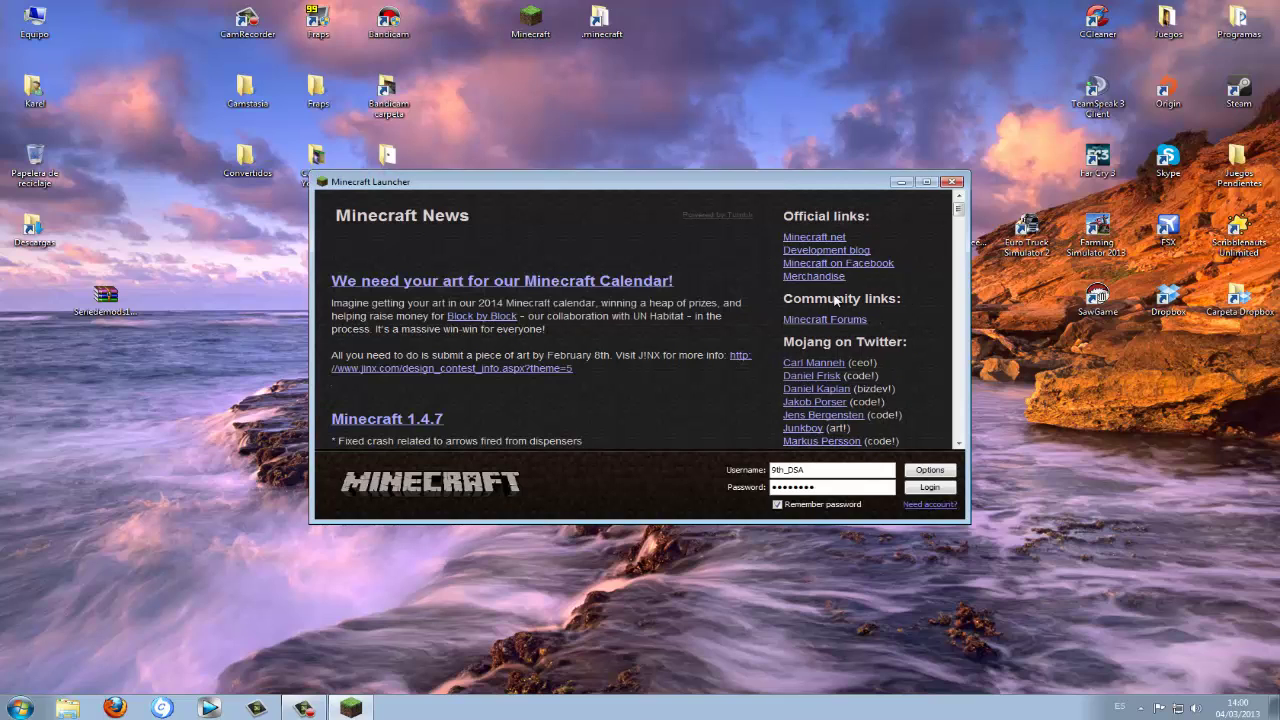
left_click(918, 488)
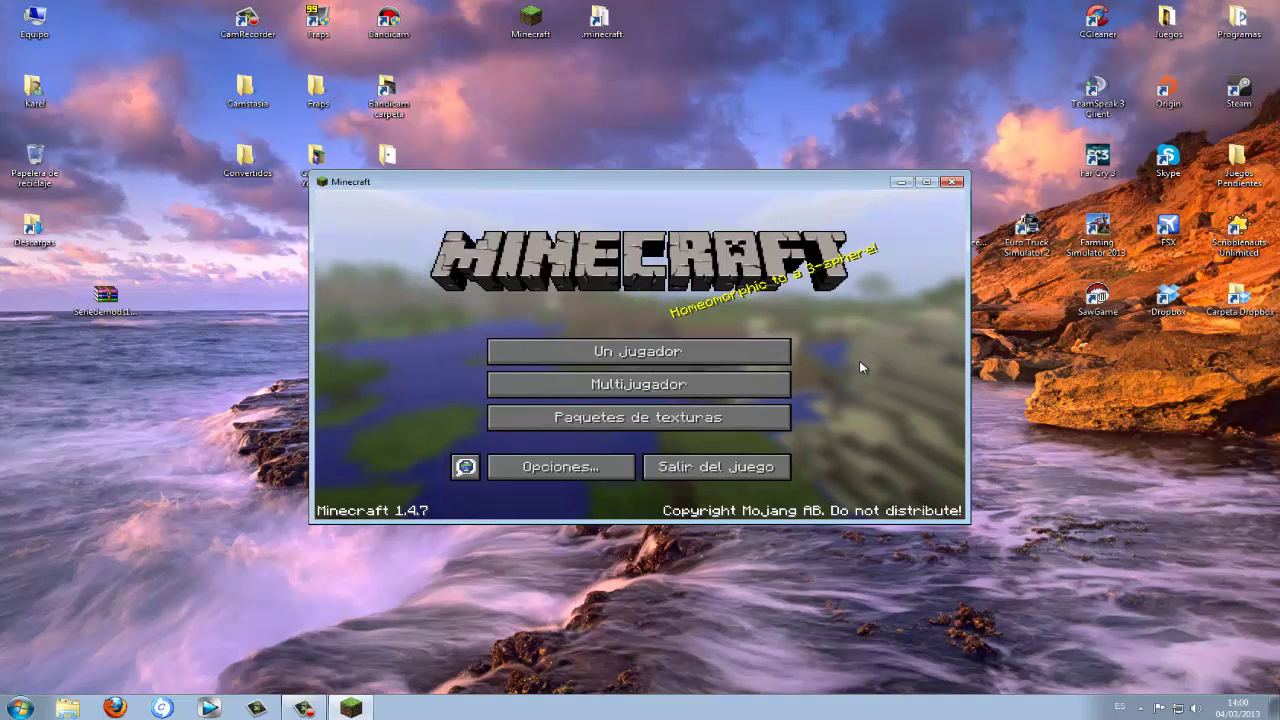
left_click(926, 182)
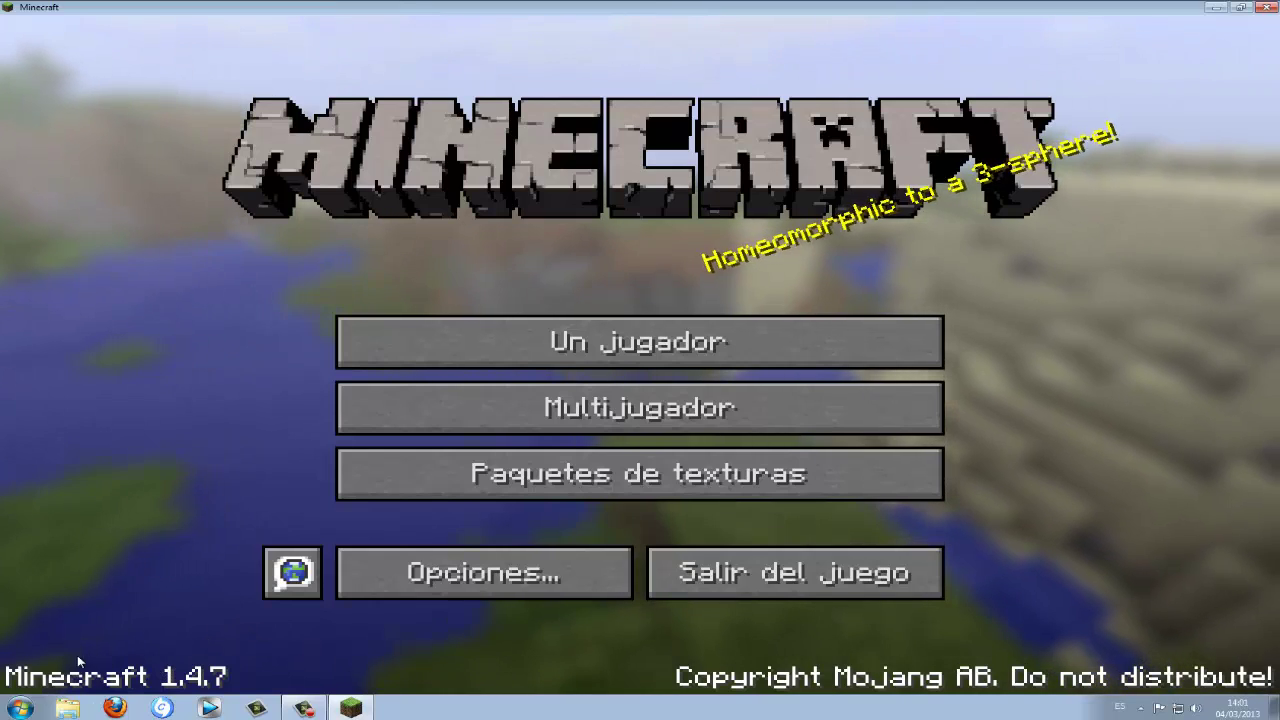
left_click(1266, 7)
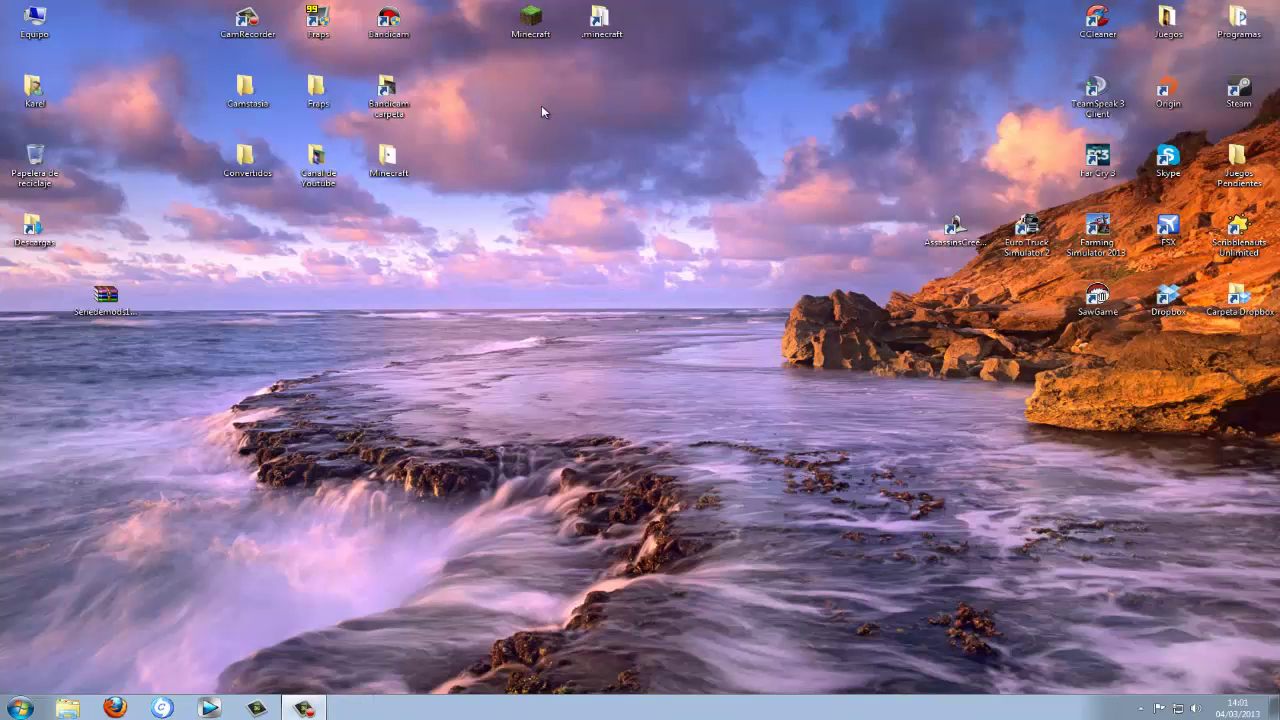
Open the .minecraft folder and extract the archive on the desktop into its own Seriedemods147DSA folder.
double_click(599, 22)
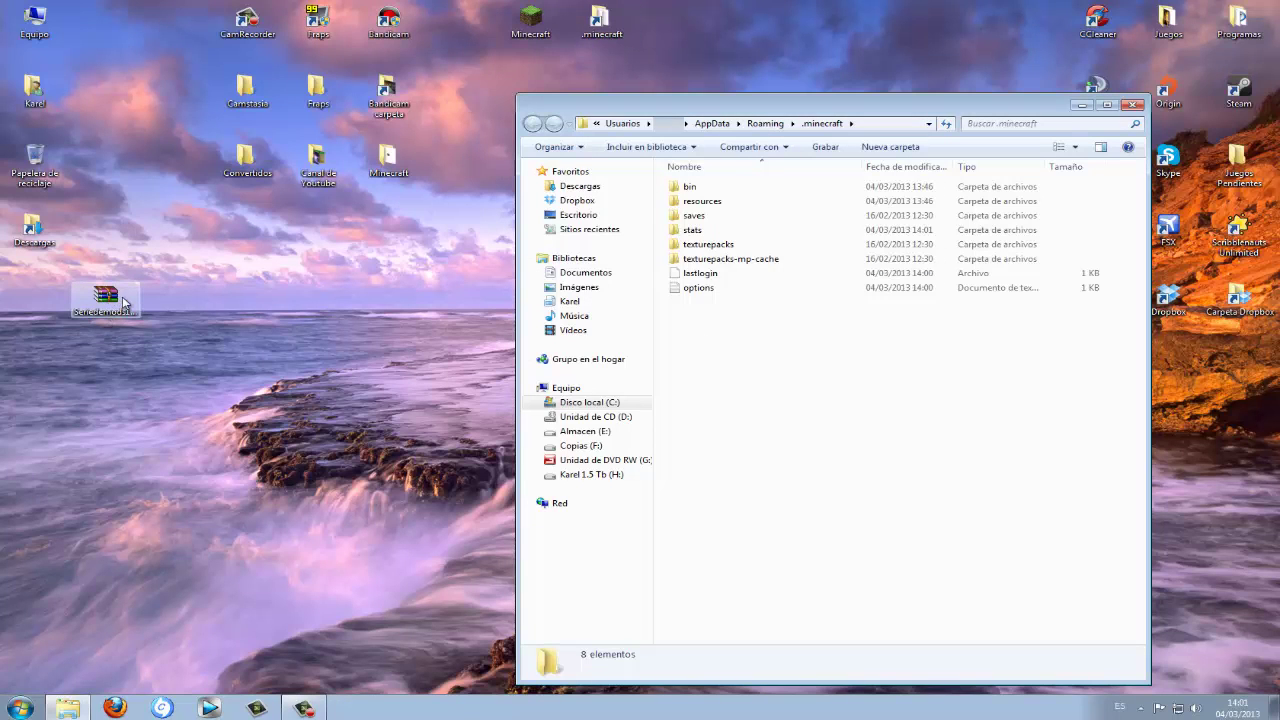
right_click(118, 298)
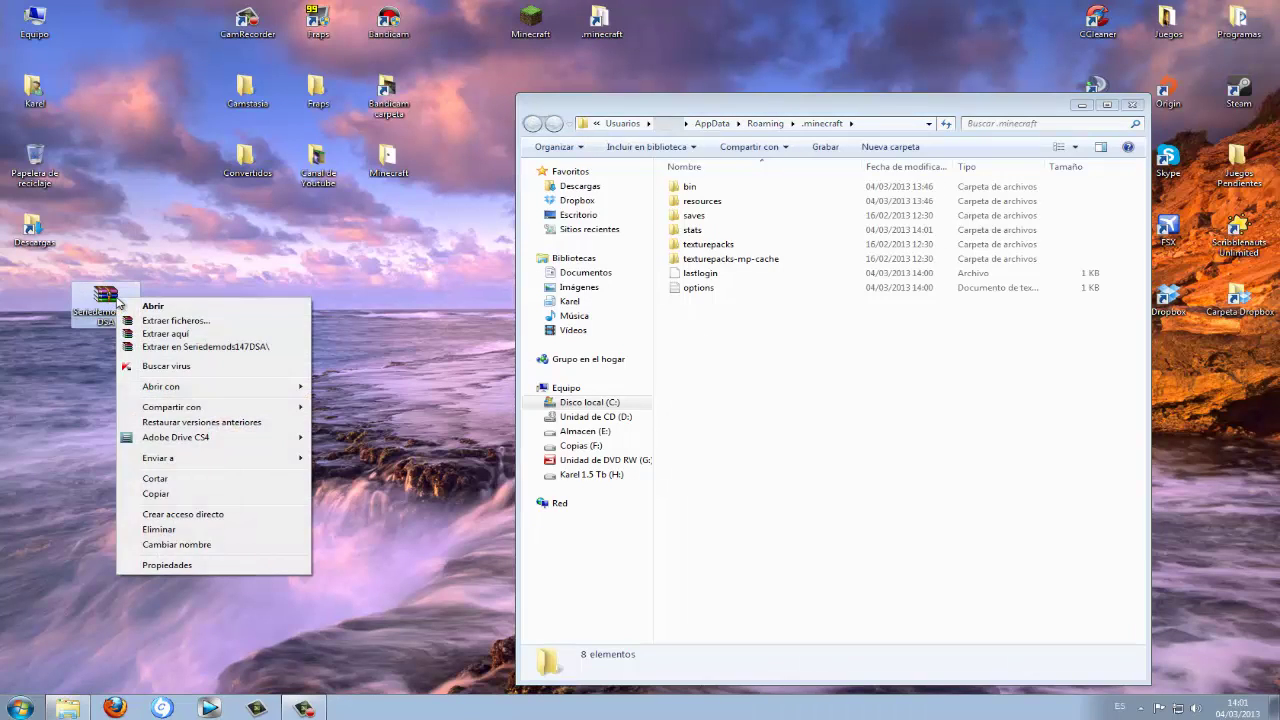
left_click(175, 346)
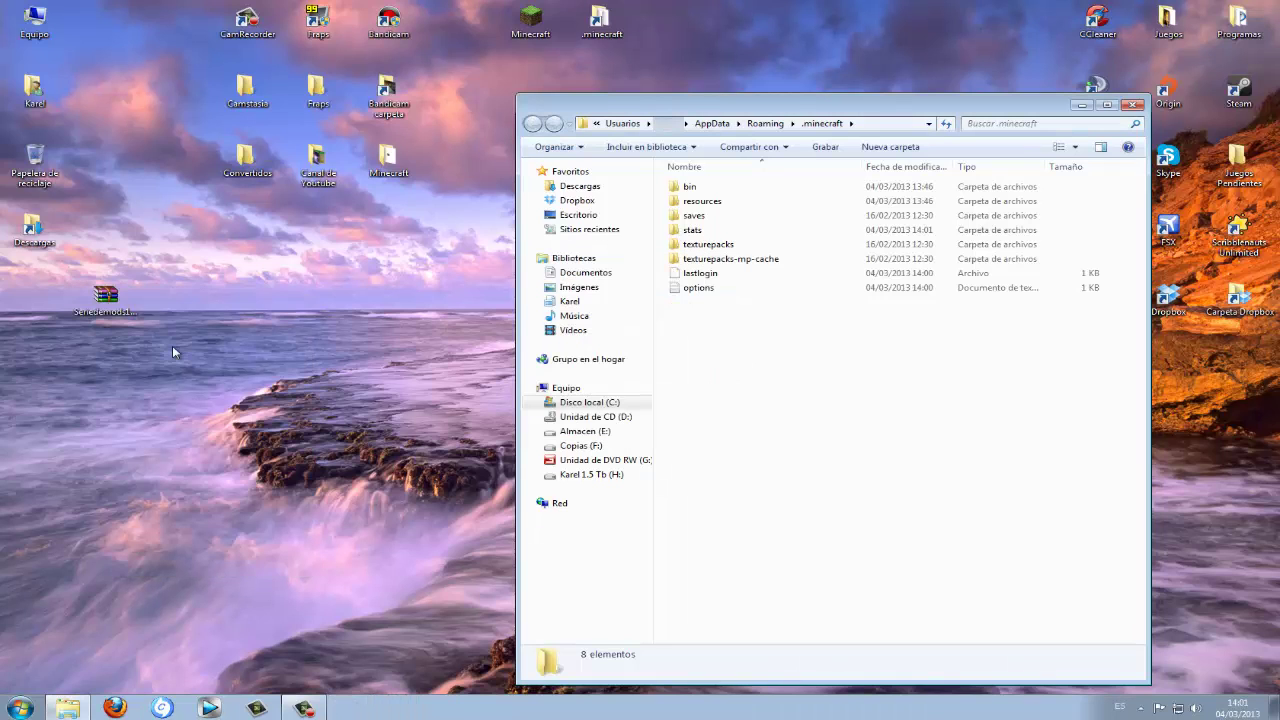
Move the archive to the recycle bin, reposition the extracted Seriedemods147DSA folder on the desktop and open it.
left_click_drag(32, 296, 245, 315)
left_click_drag(105, 296, 34, 162)
left_click_drag(240, 303, 100, 300)
double_click(103, 296)
Arrange the Seriedemods147DSA and .minecraft folder windows side by side.
left_click_drag(1025, 18, 468, 112)
left_click(676, 115)
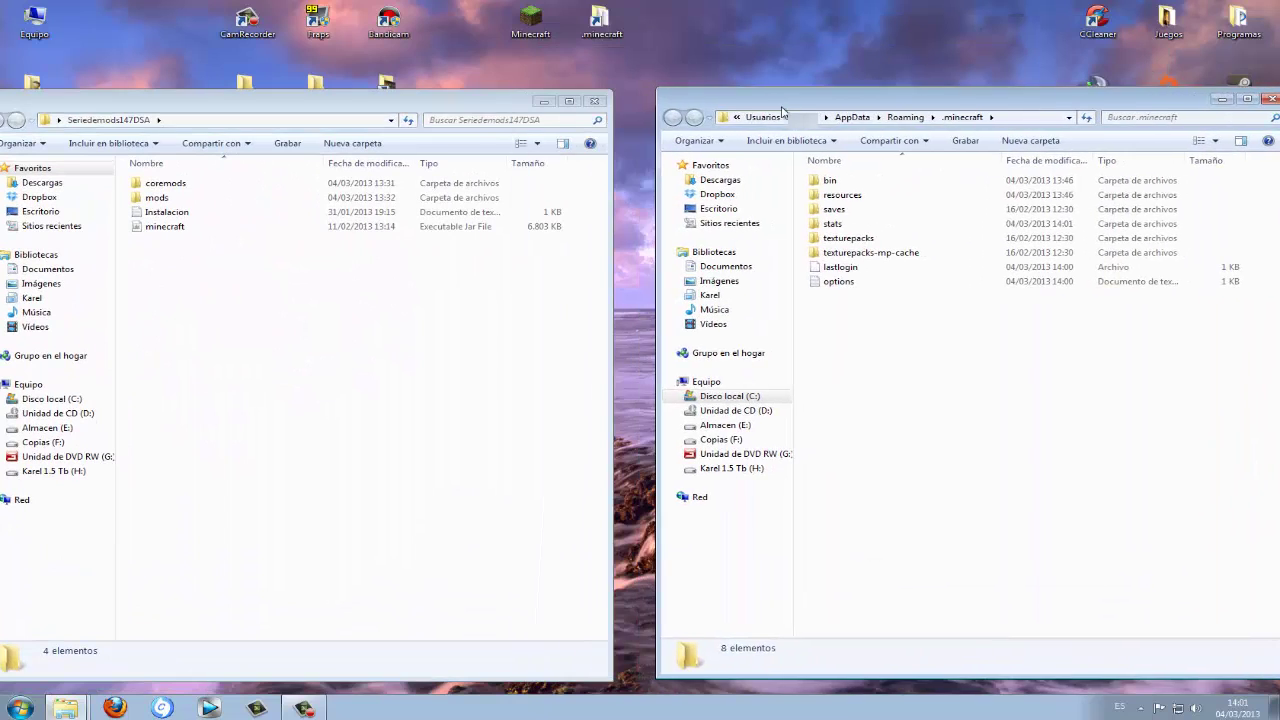
left_click(432, 111)
key("super+Left")
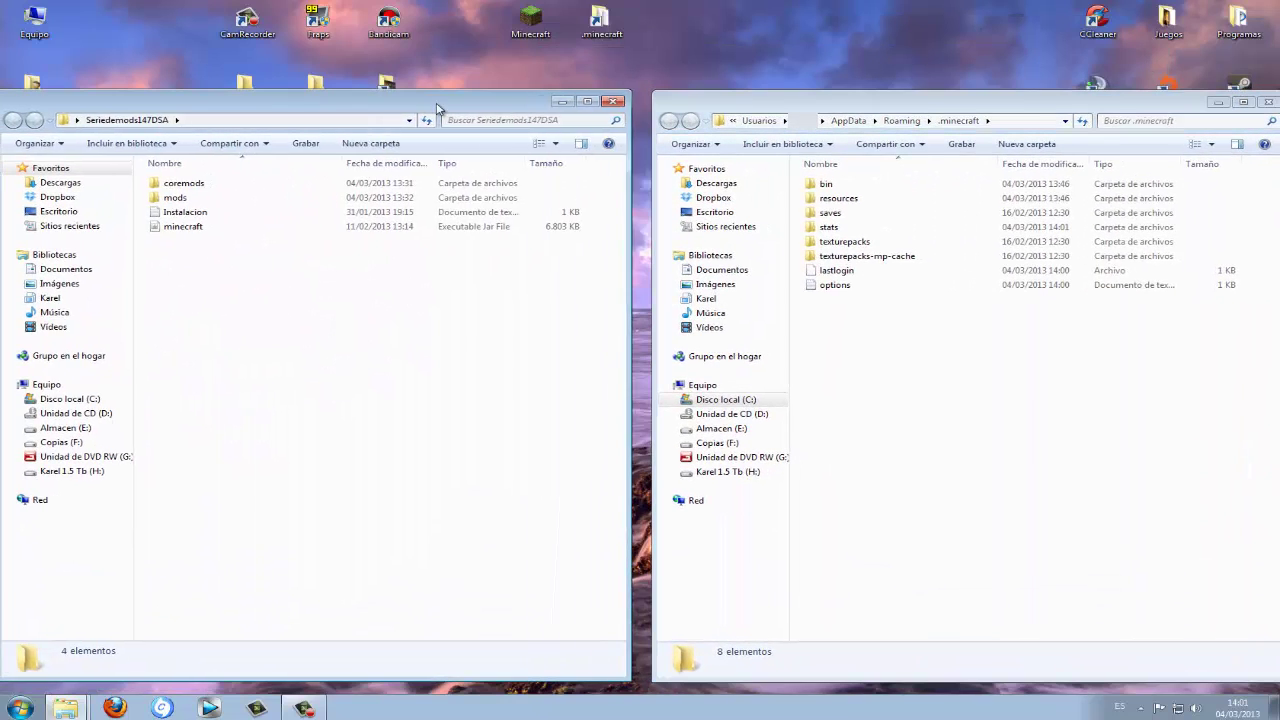
Read the installation instructions in the Instalacion text file and close it.
double_click(200, 217)
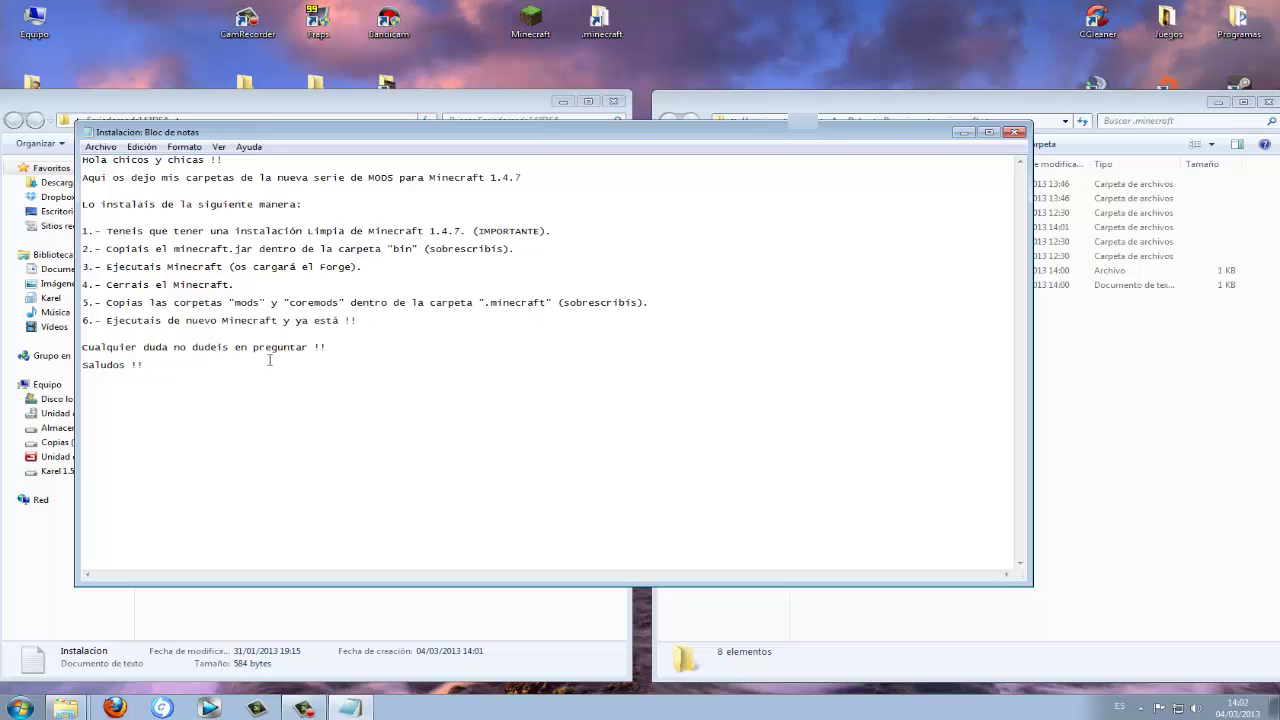
left_click(1014, 132)
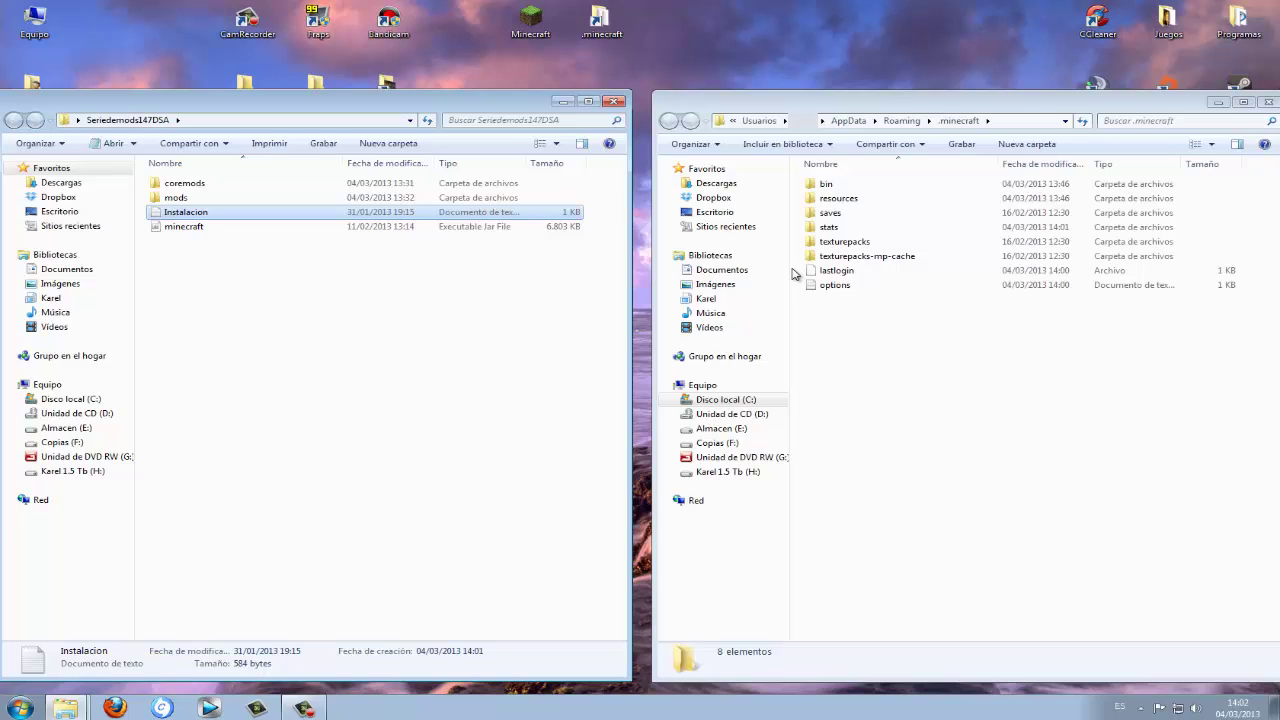
Check the saves folder inside .minecraft, return to the parent folder and close that window.
double_click(830, 213)
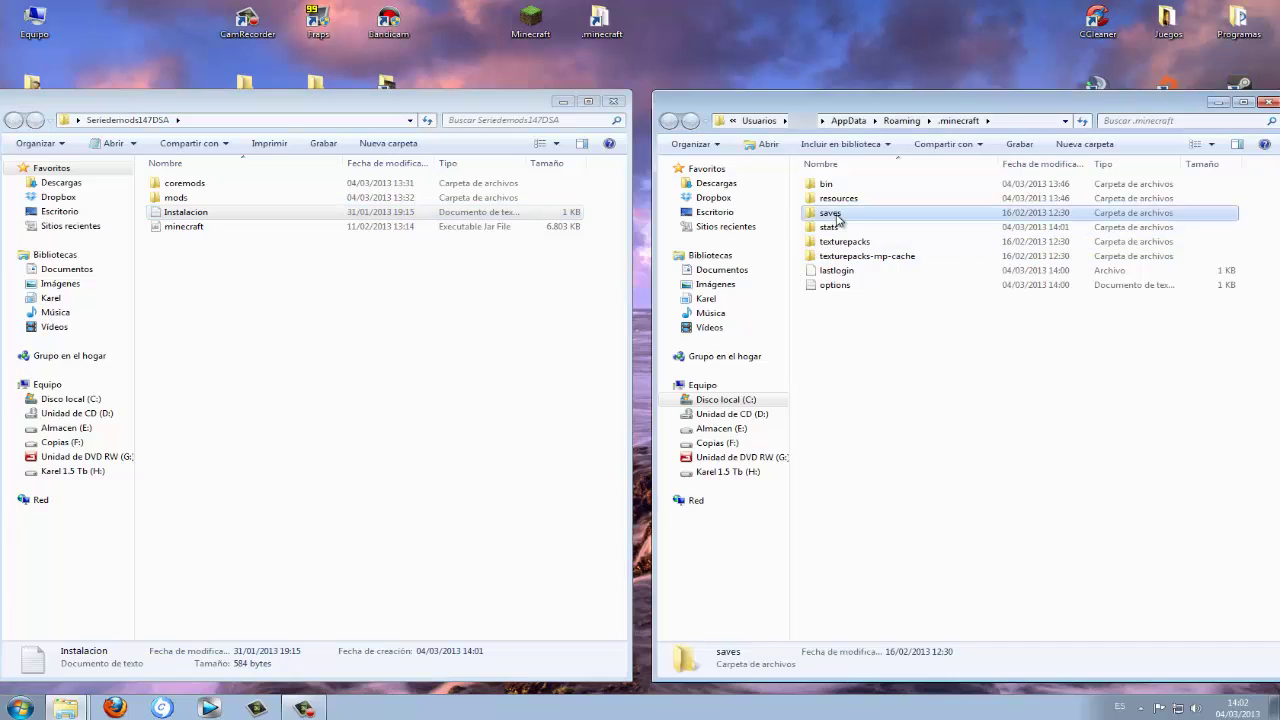
left_click(669, 121)
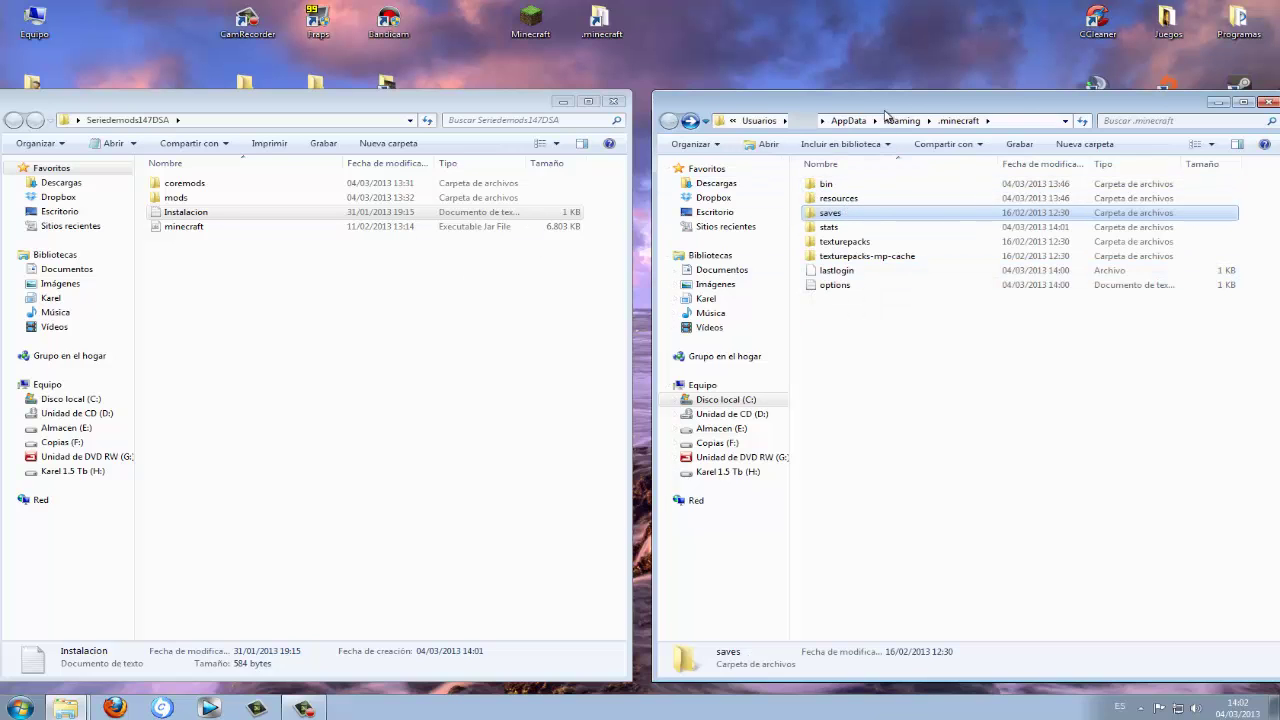
left_click_drag(937, 105, 862, 109)
left_click(1190, 110)
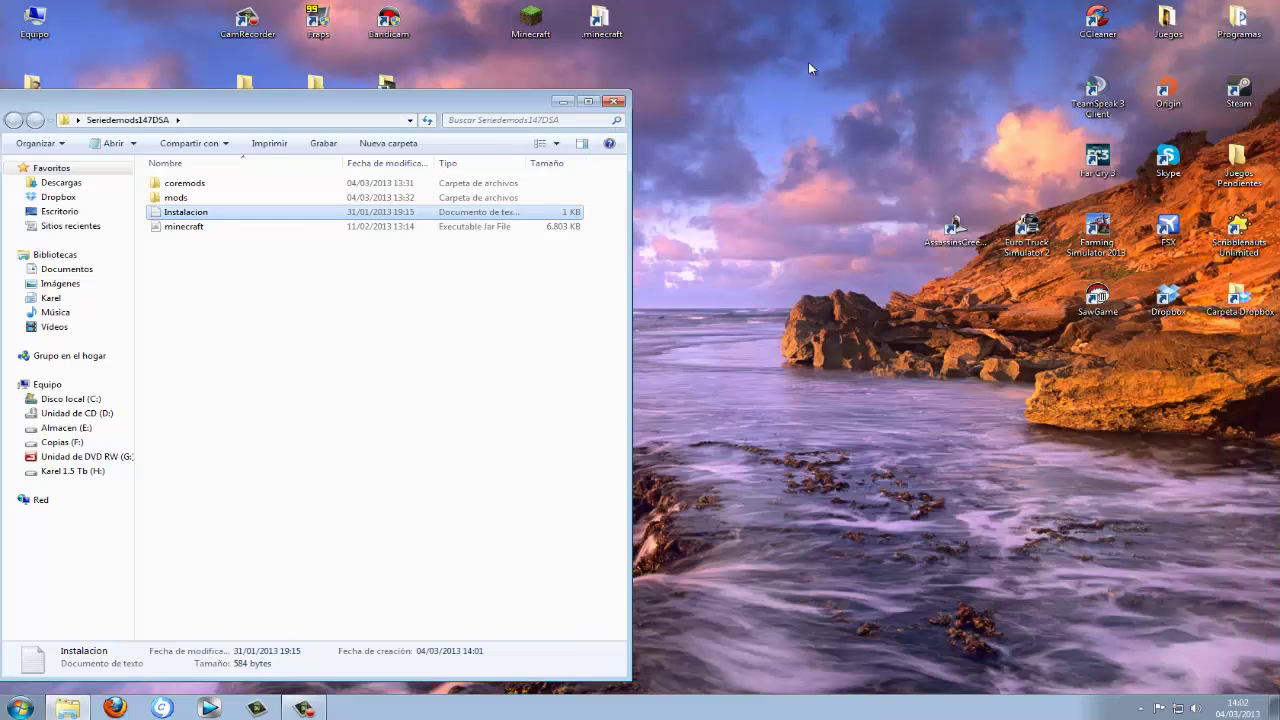
Reopen the .minecraft folder beside the Seriedemods147DSA window and open its bin subfolder.
double_click(620, 36)
left_click_drag(701, 113, 772, 103)
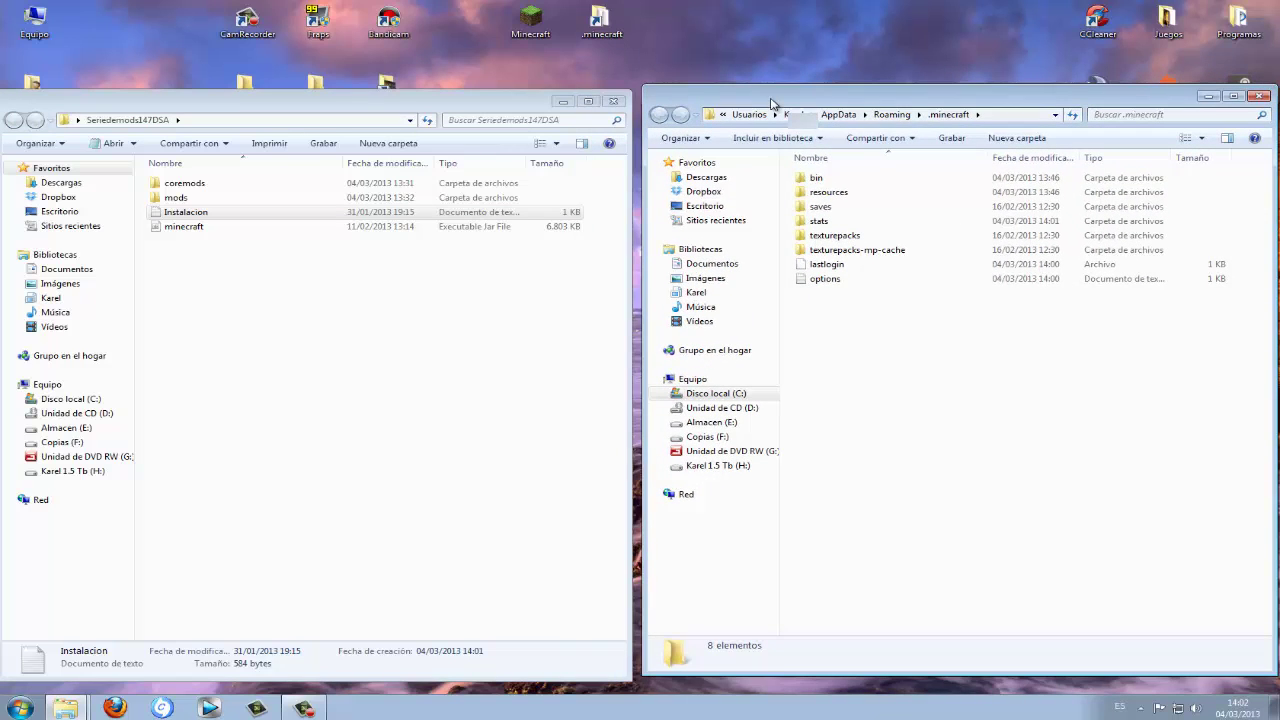
double_click(817, 179)
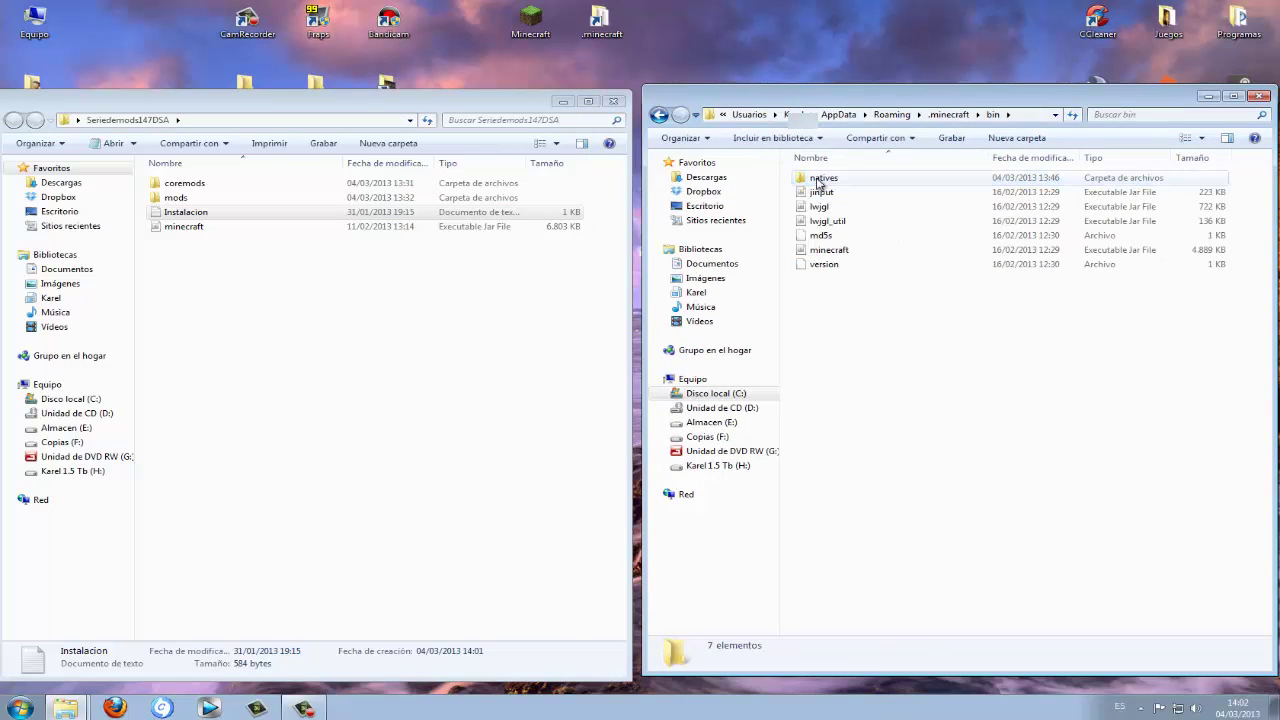
Move the pack's minecraft.jar into the bin folder, replacing the existing file, and return to the .minecraft folder.
left_click(850, 256)
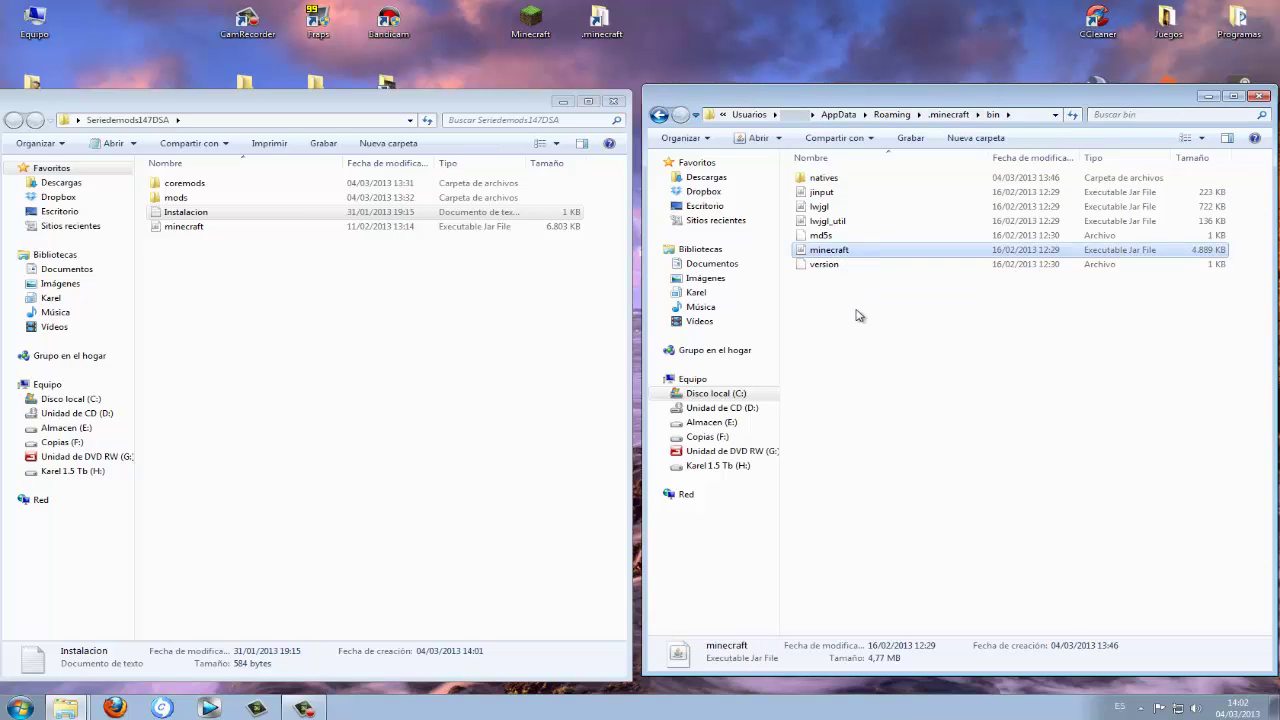
left_click(226, 258)
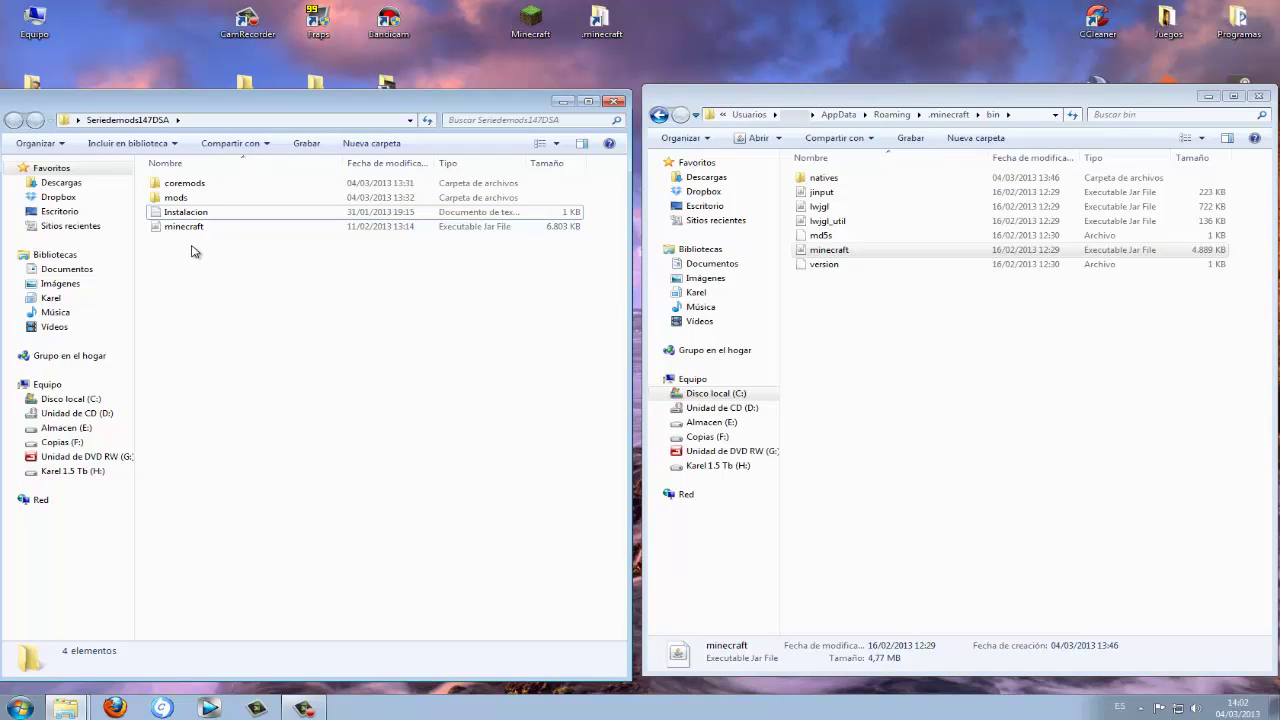
left_click_drag(196, 228, 903, 346)
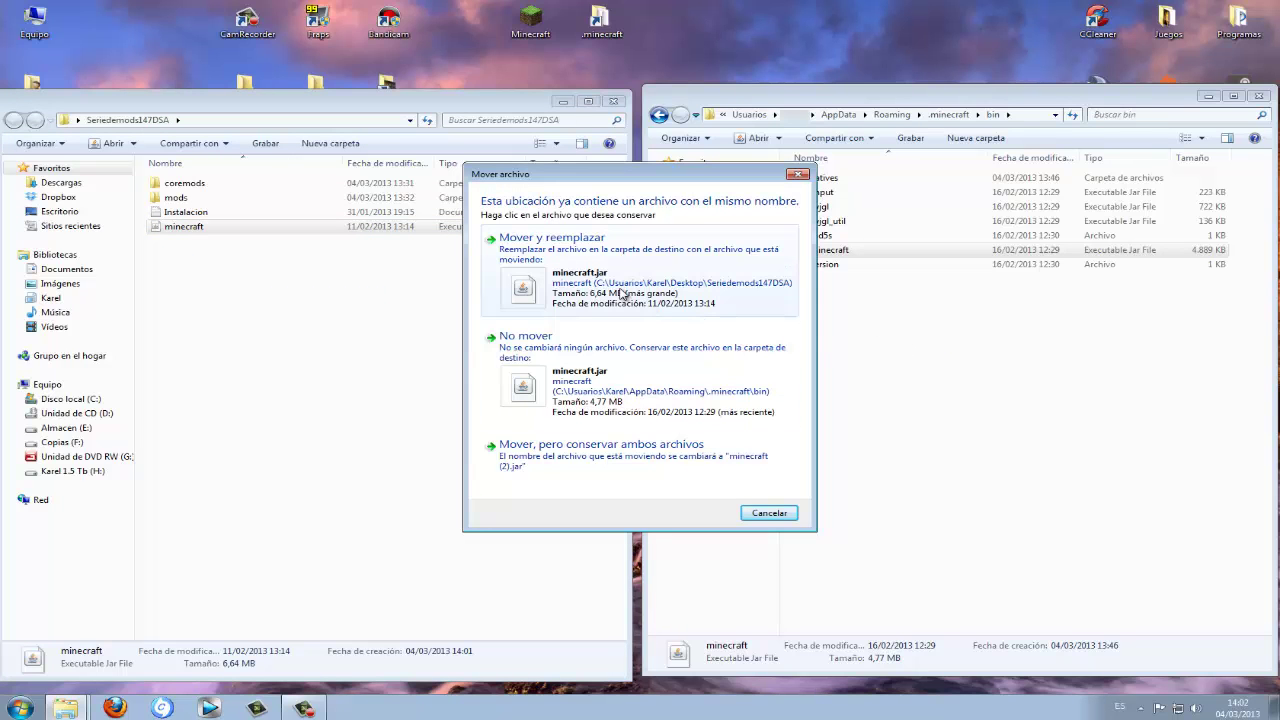
left_click(622, 293)
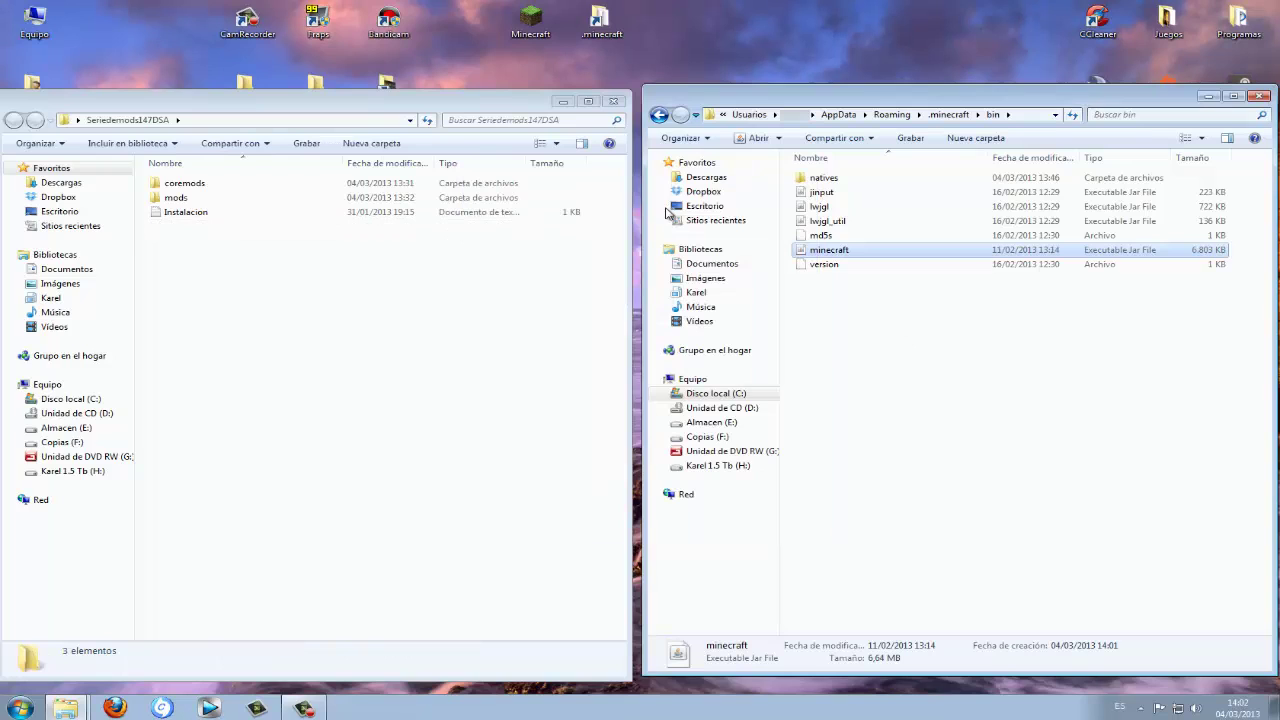
left_click(659, 114)
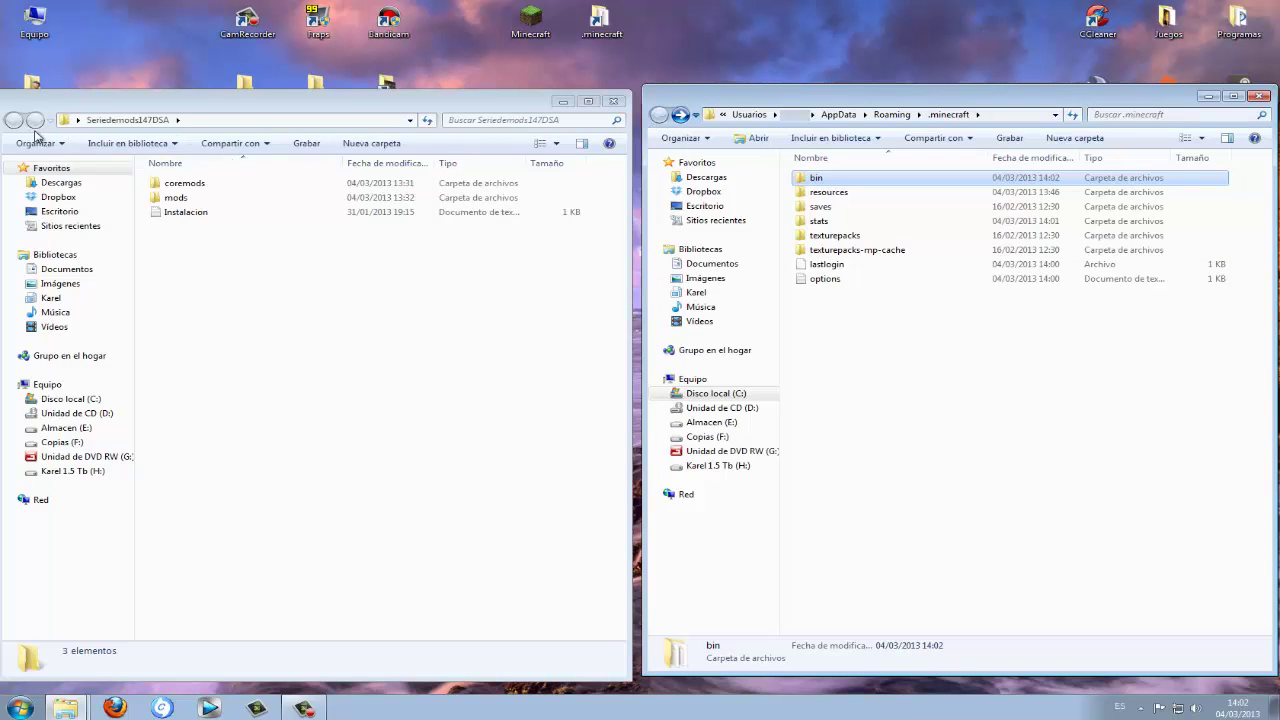
Launch Minecraft from the desktop, allow it to run, log in with the saved account and maximize the game window.
double_click(529, 24)
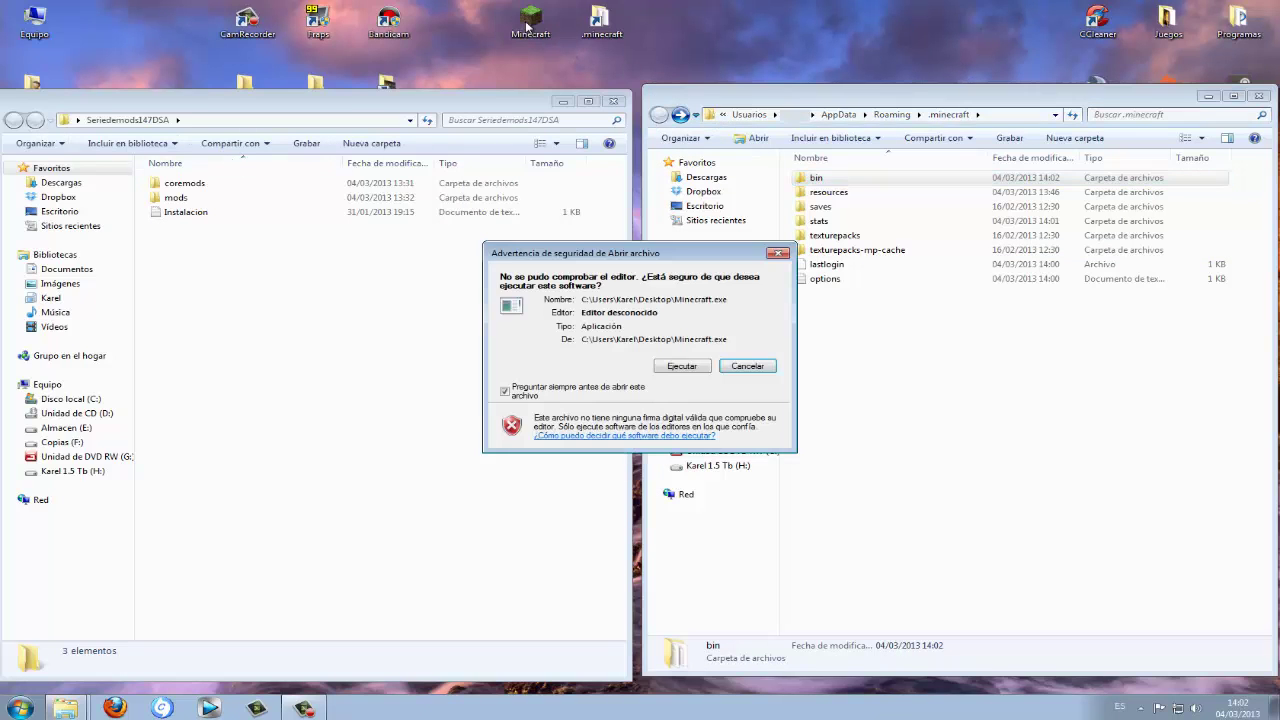
left_click(679, 366)
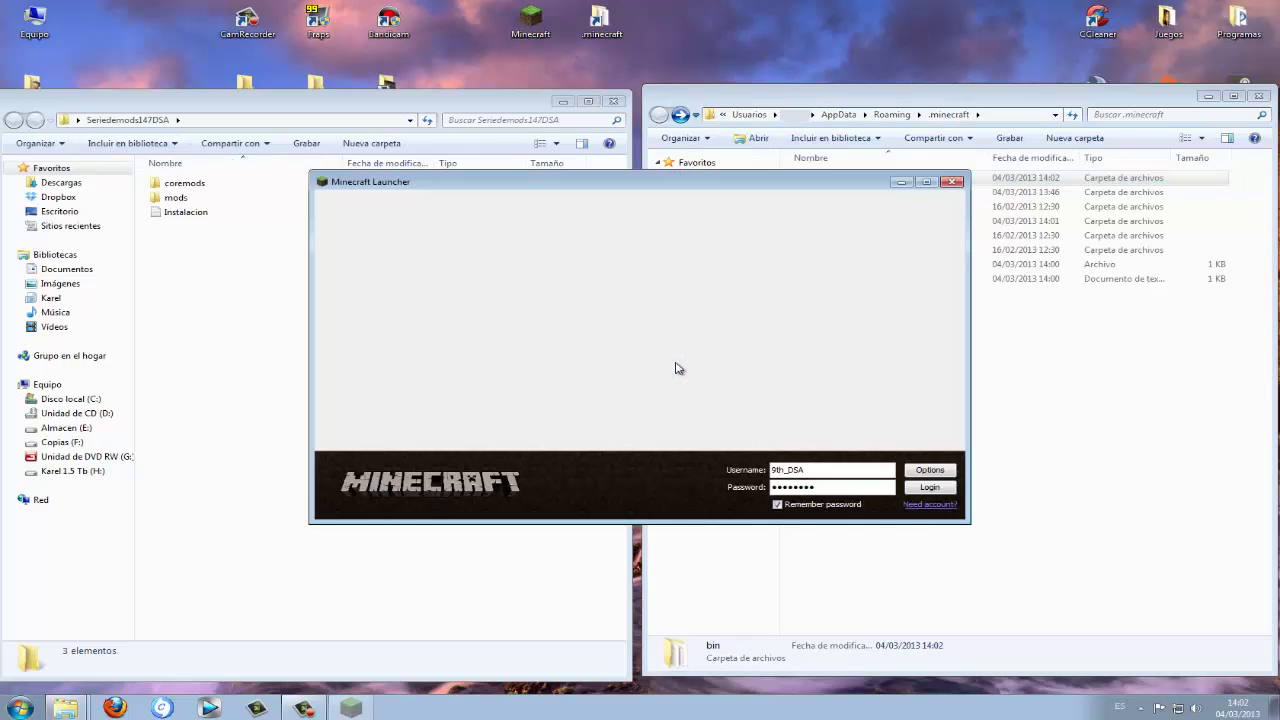
left_click(930, 488)
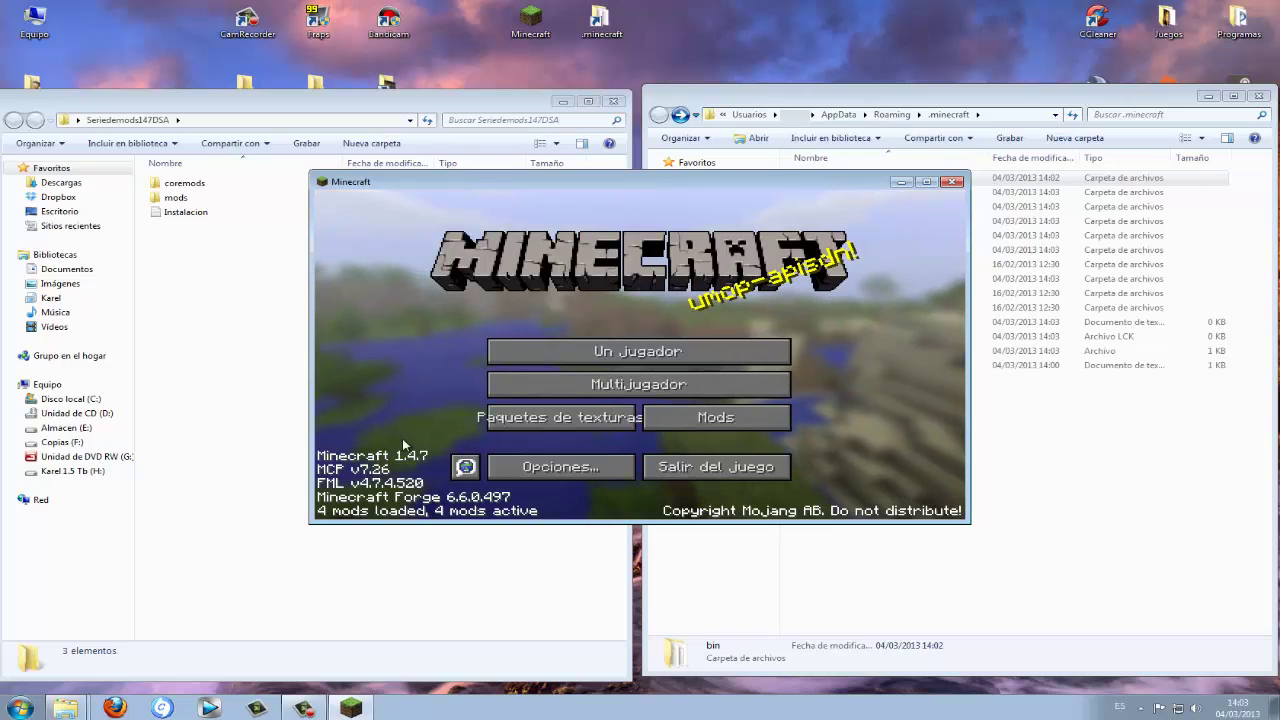
left_click(926, 181)
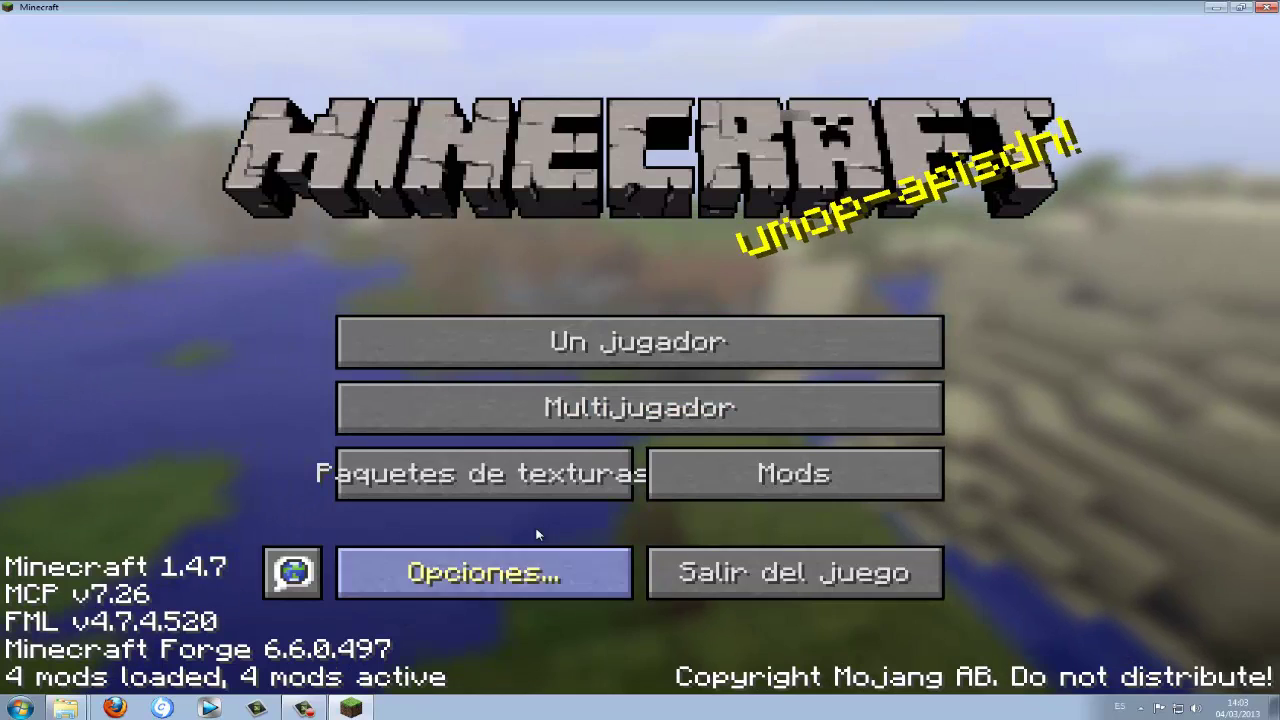
Check the list of loaded mods in the game, return to the title screen and close Minecraft.
left_click(763, 477)
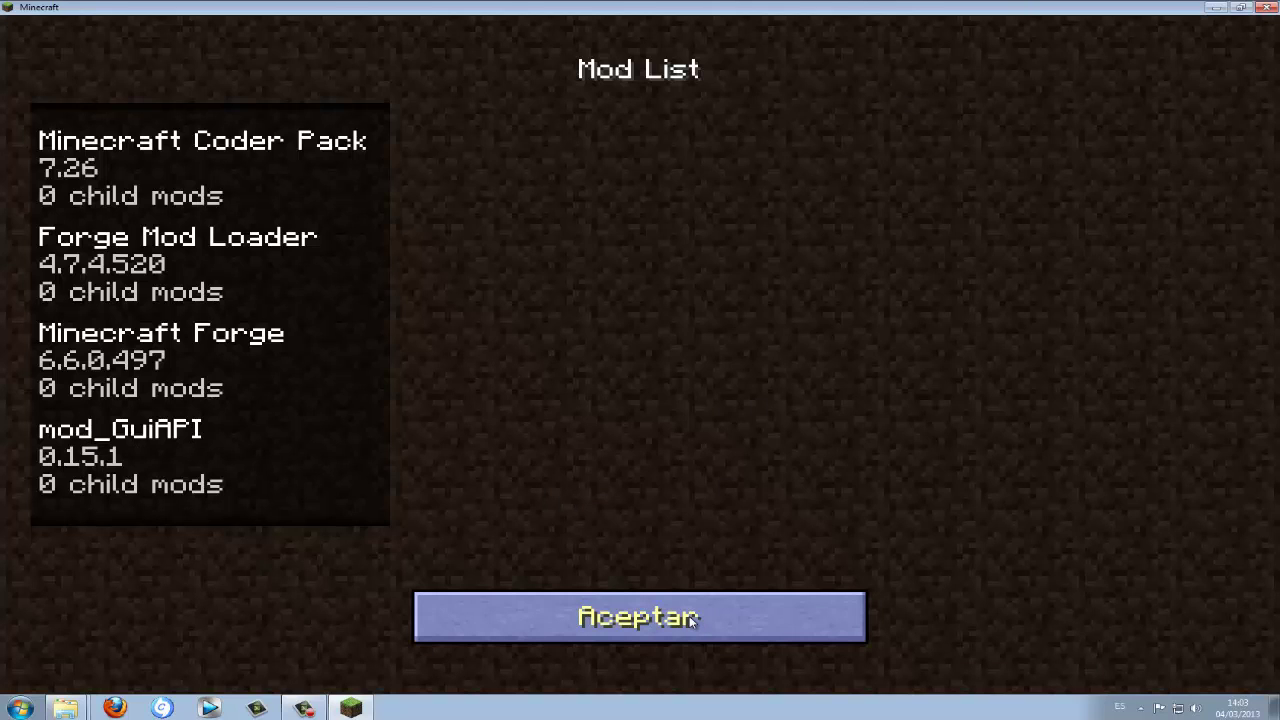
left_click(642, 632)
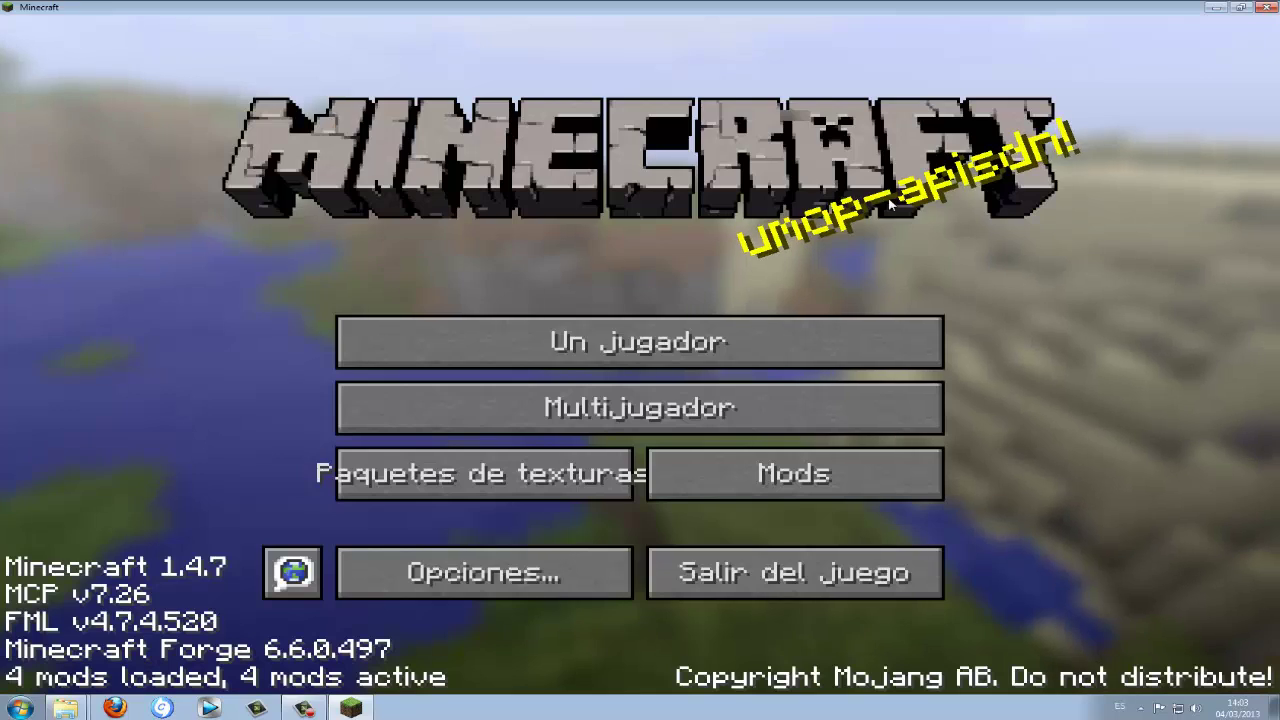
left_click(1273, 12)
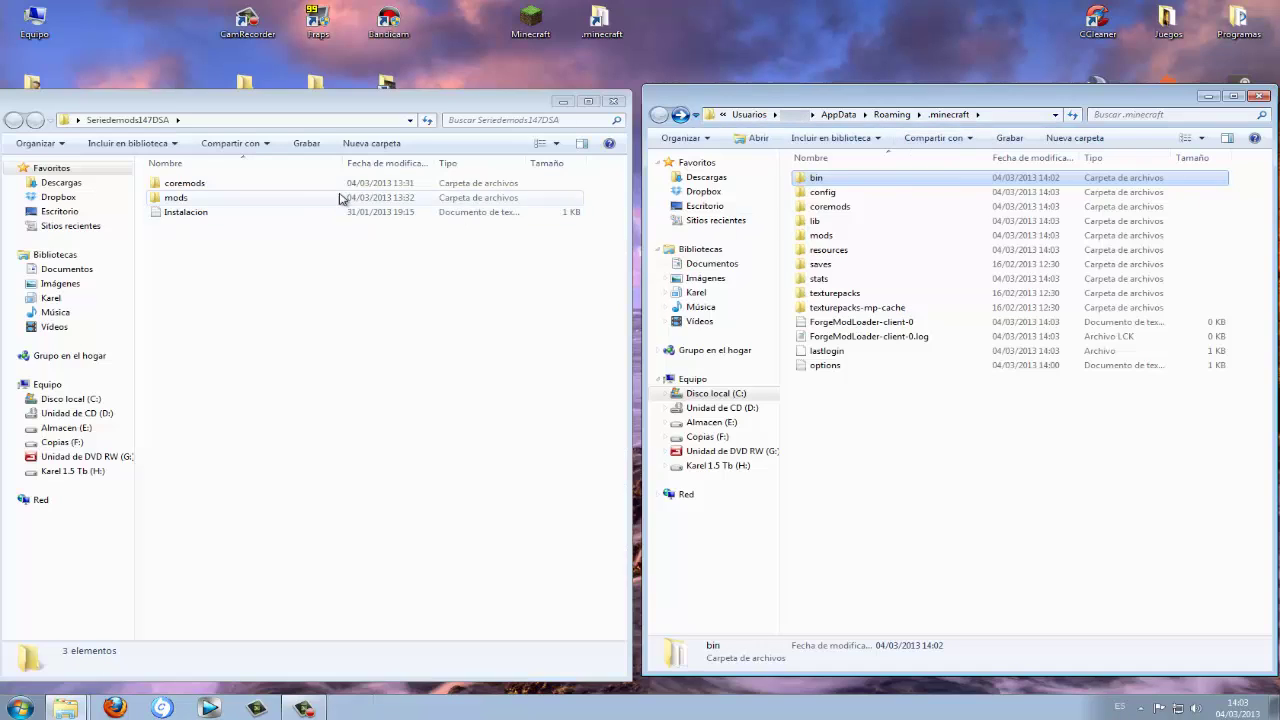
Move all files from the pack's coremods folder into .minecraft's coremods folder and return to .minecraft.
left_click(232, 189)
left_click_drag(212, 175, 235, 195)
double_click(232, 190)
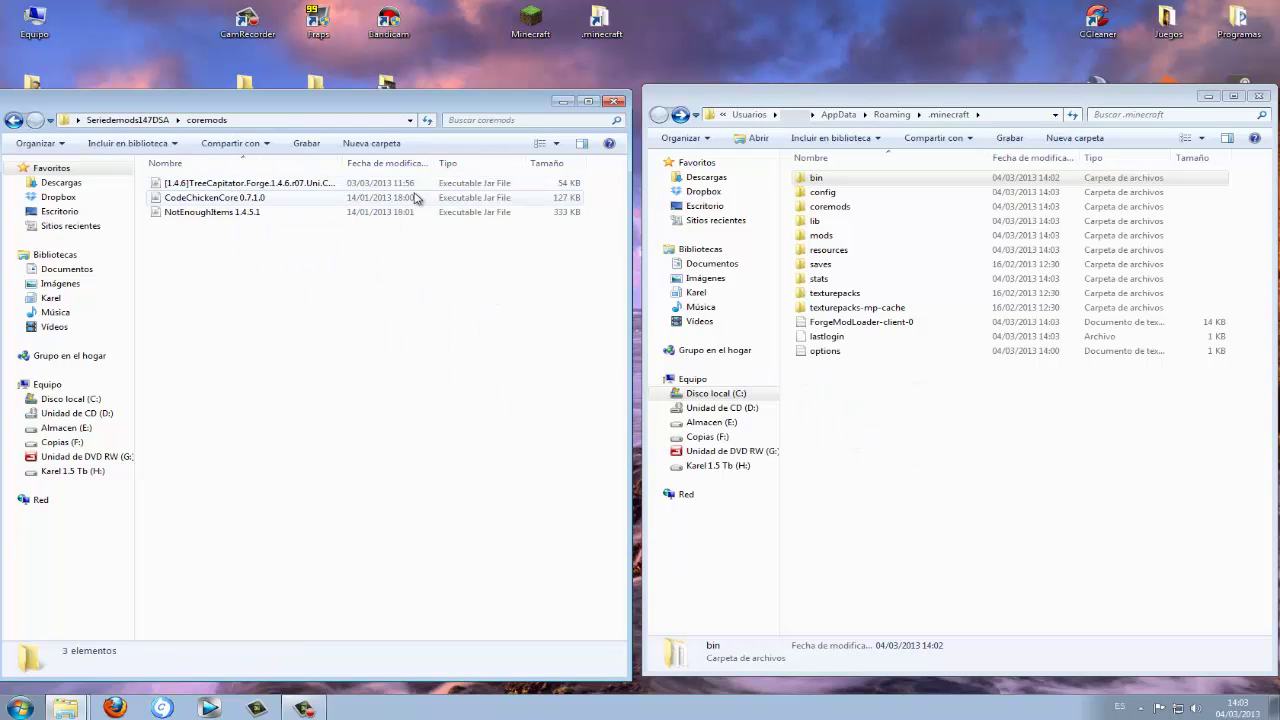
double_click(845, 208)
left_click_drag(262, 262, 892, 300)
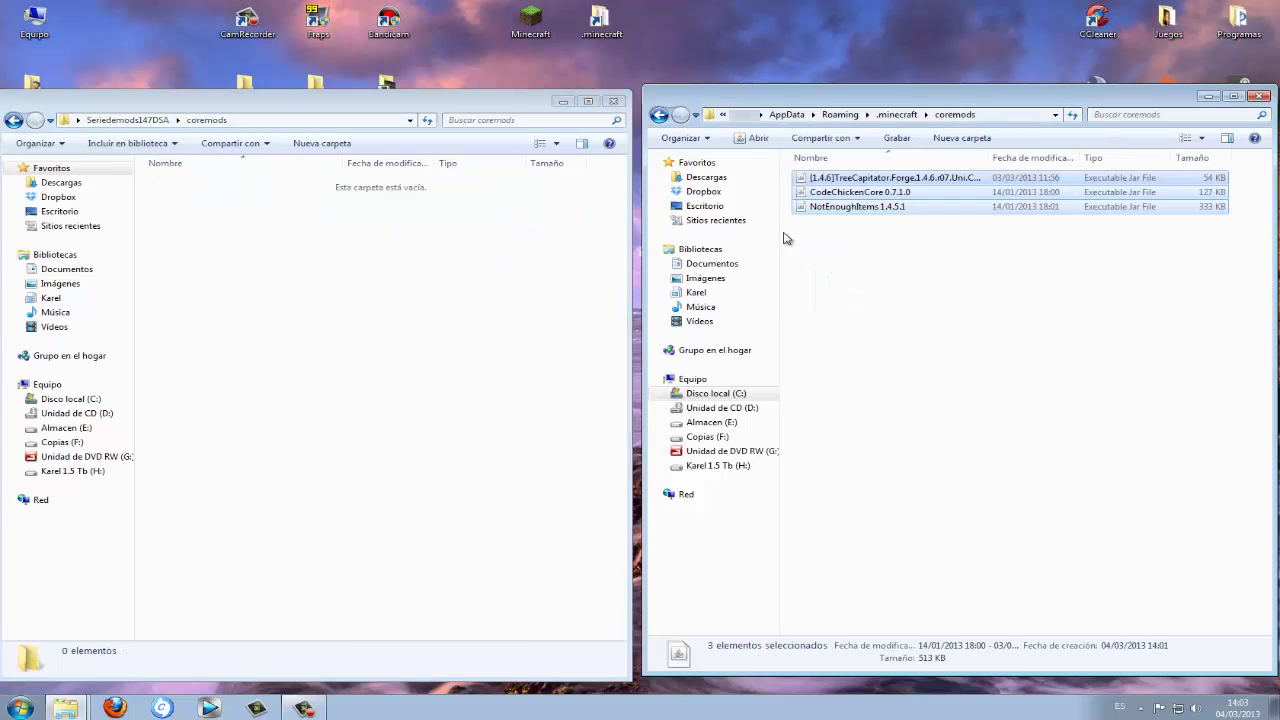
left_click(659, 114)
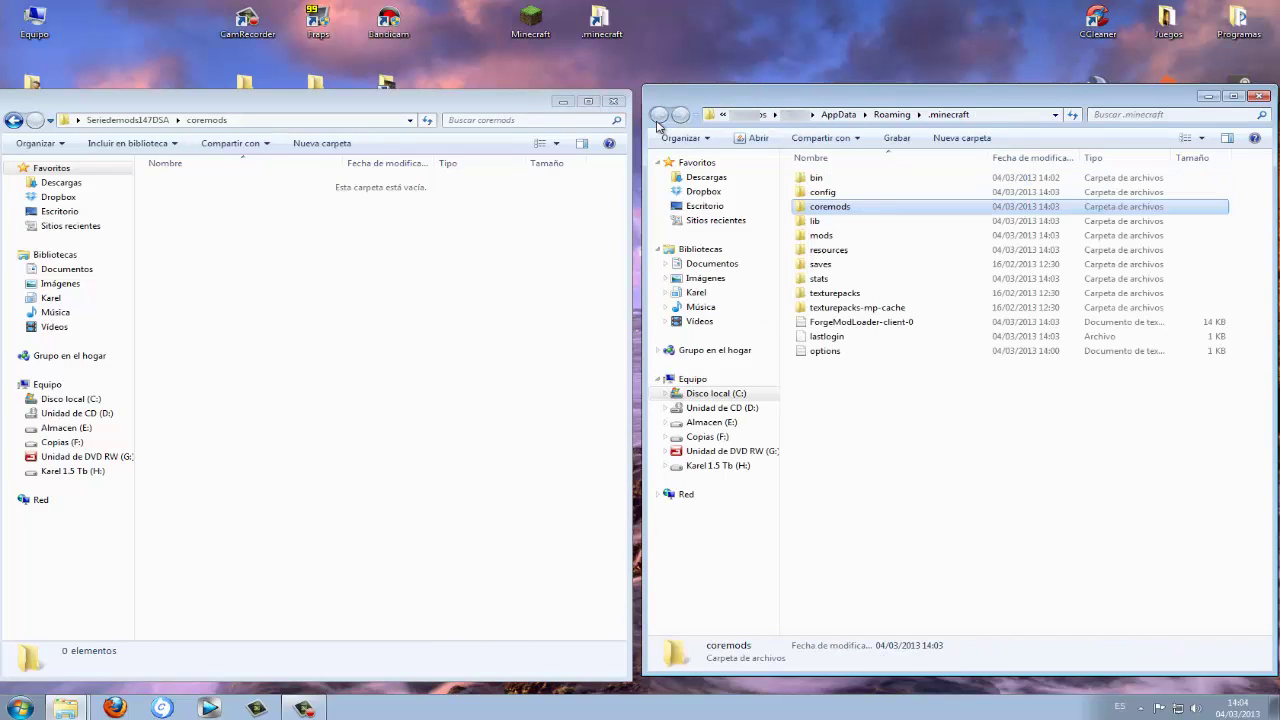
Move all archives from the pack's mods folder into .minecraft's mods folder and close the pack window.
left_click(13, 120)
double_click(182, 198)
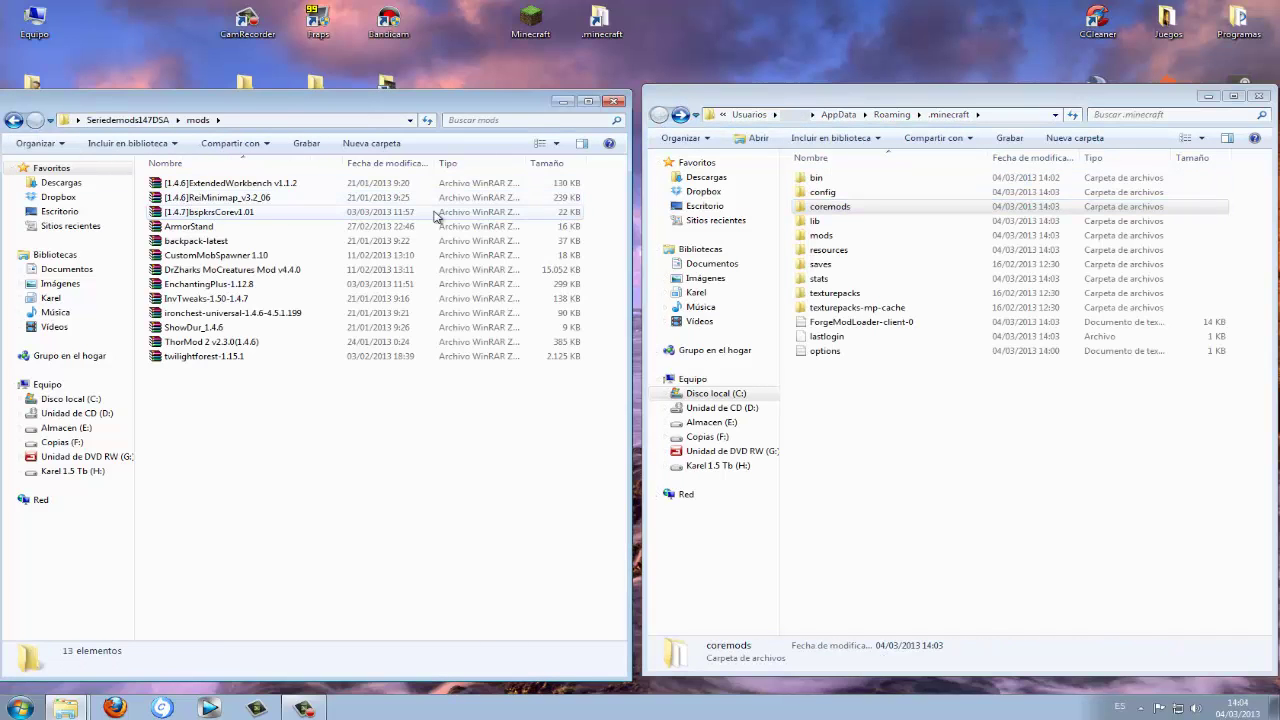
double_click(830, 237)
left_click_drag(297, 430, 166, 178)
left_click_drag(170, 186, 878, 258)
left_click(616, 101)
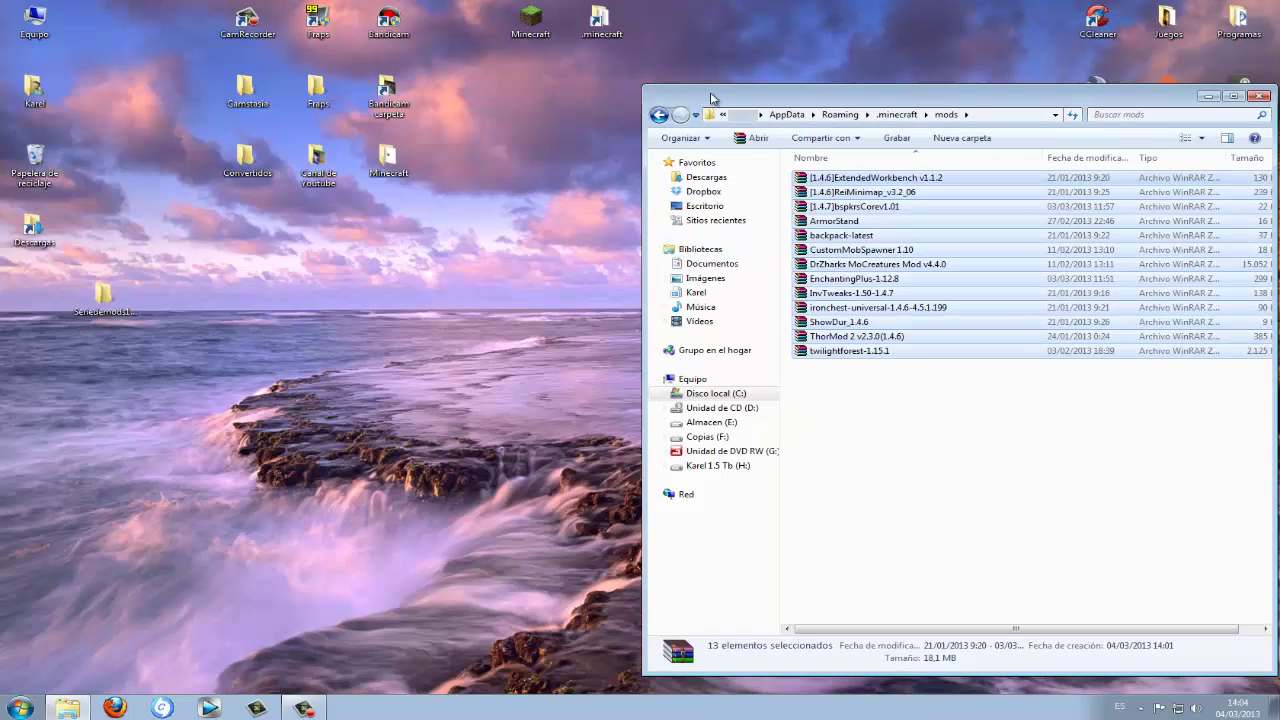
Send the Seriedemods147DSA desktop folder to the recycle bin and close the .minecraft mods window.
left_click_drag(120, 276, 35, 162)
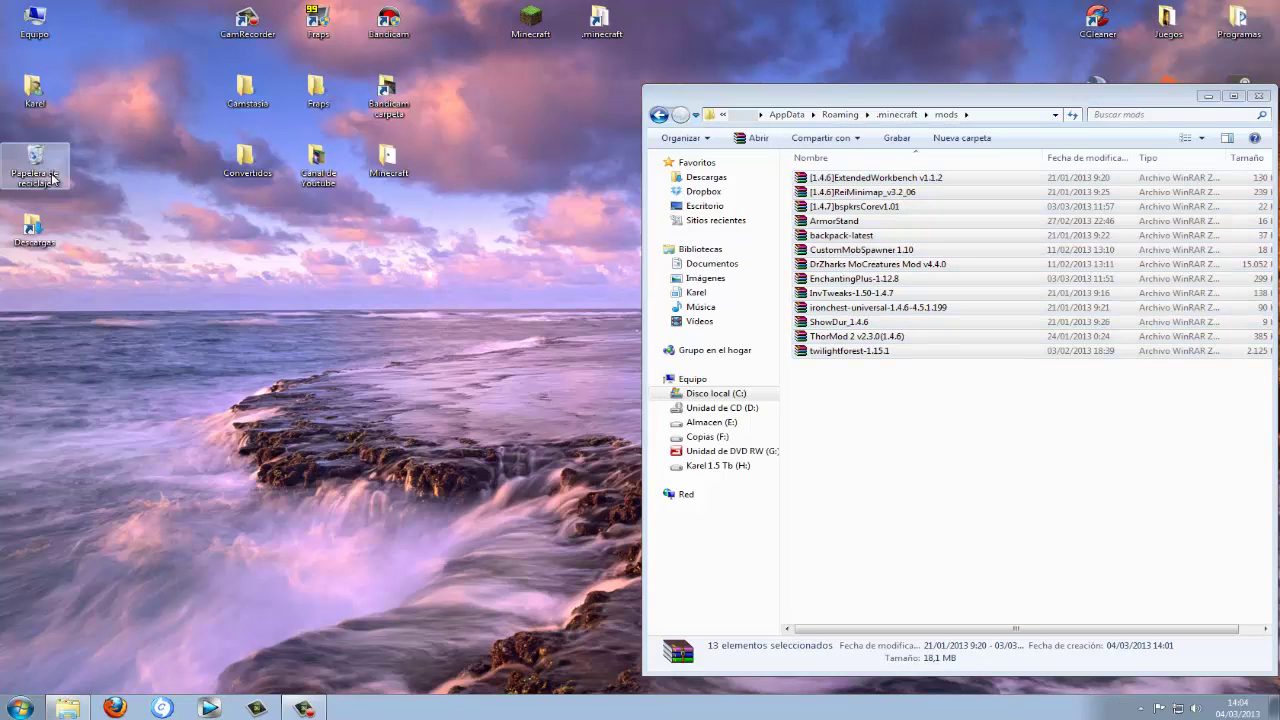
left_click_drag(935, 100, 659, 100)
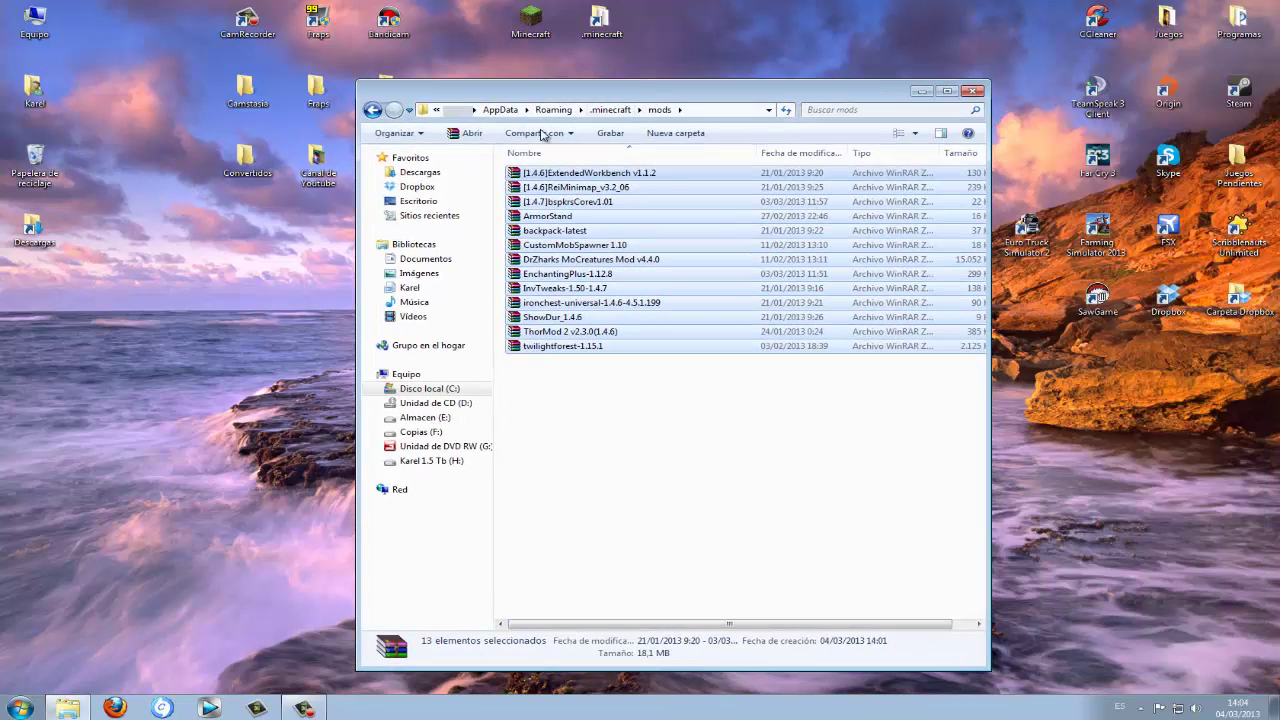
left_click(990, 95)
Relaunch Minecraft with the mods installed, log in with the saved account and maximize the game window.
double_click(533, 20)
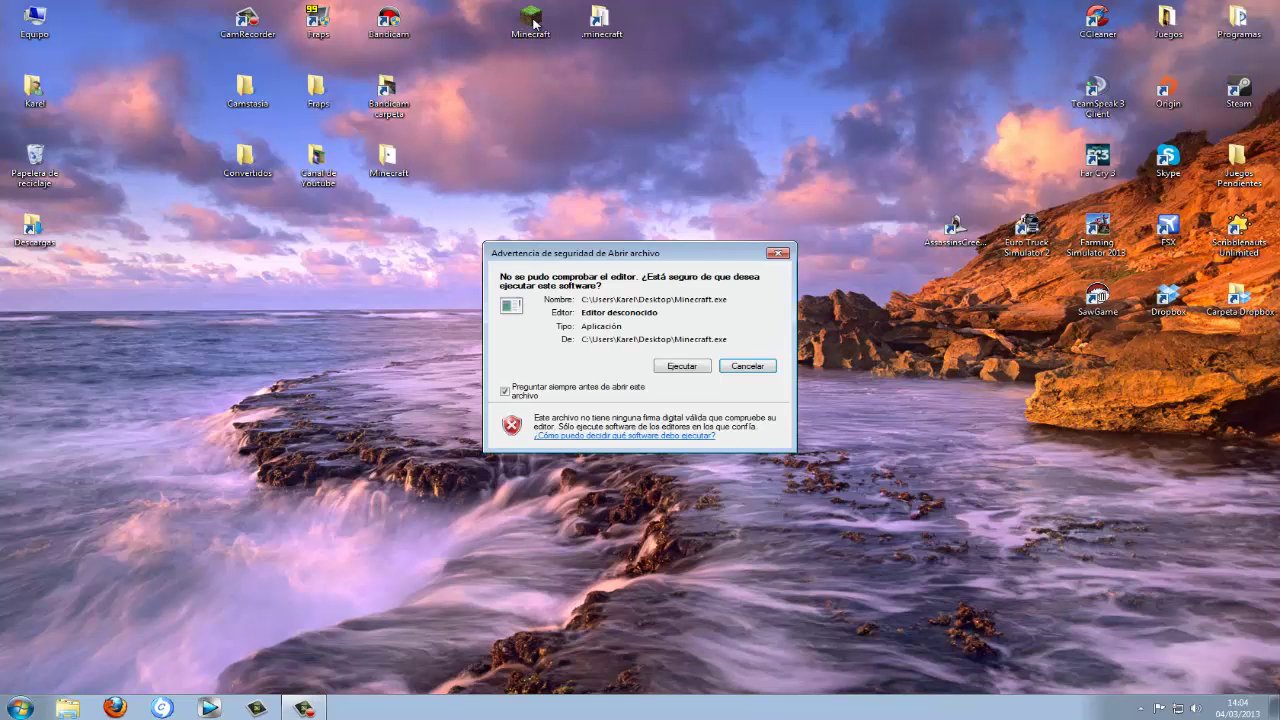
left_click(681, 366)
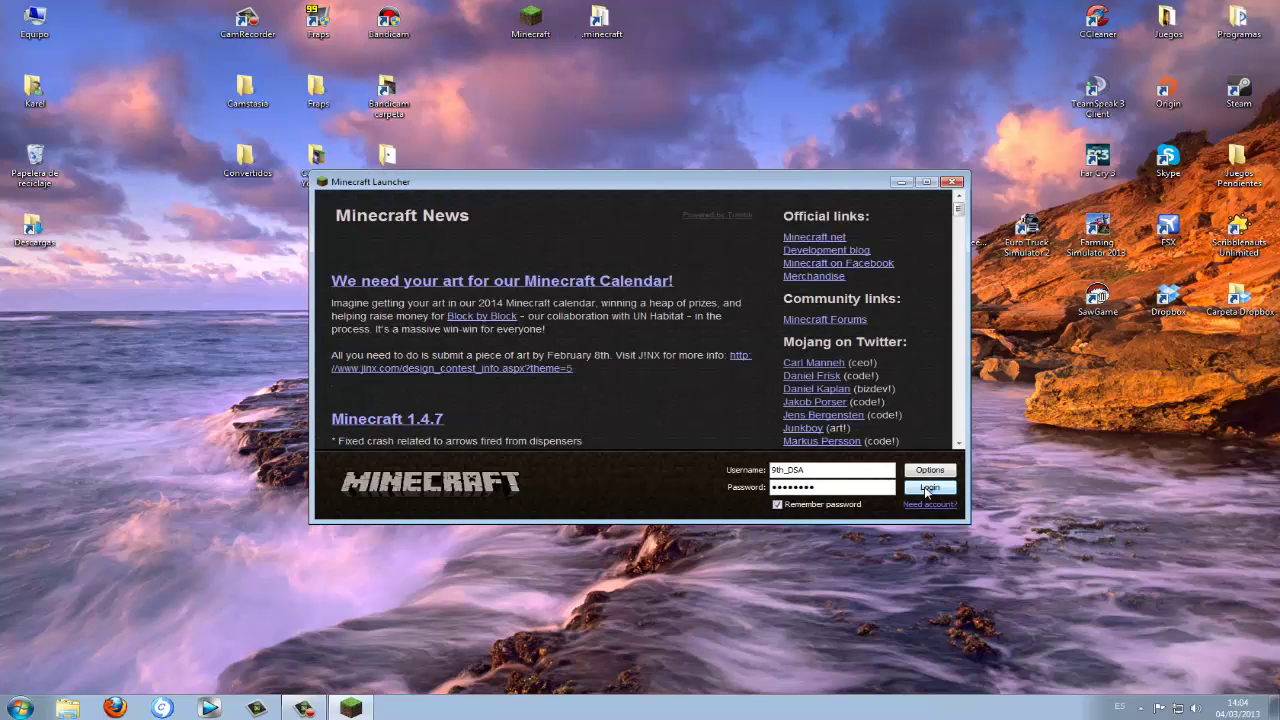
left_click(927, 489)
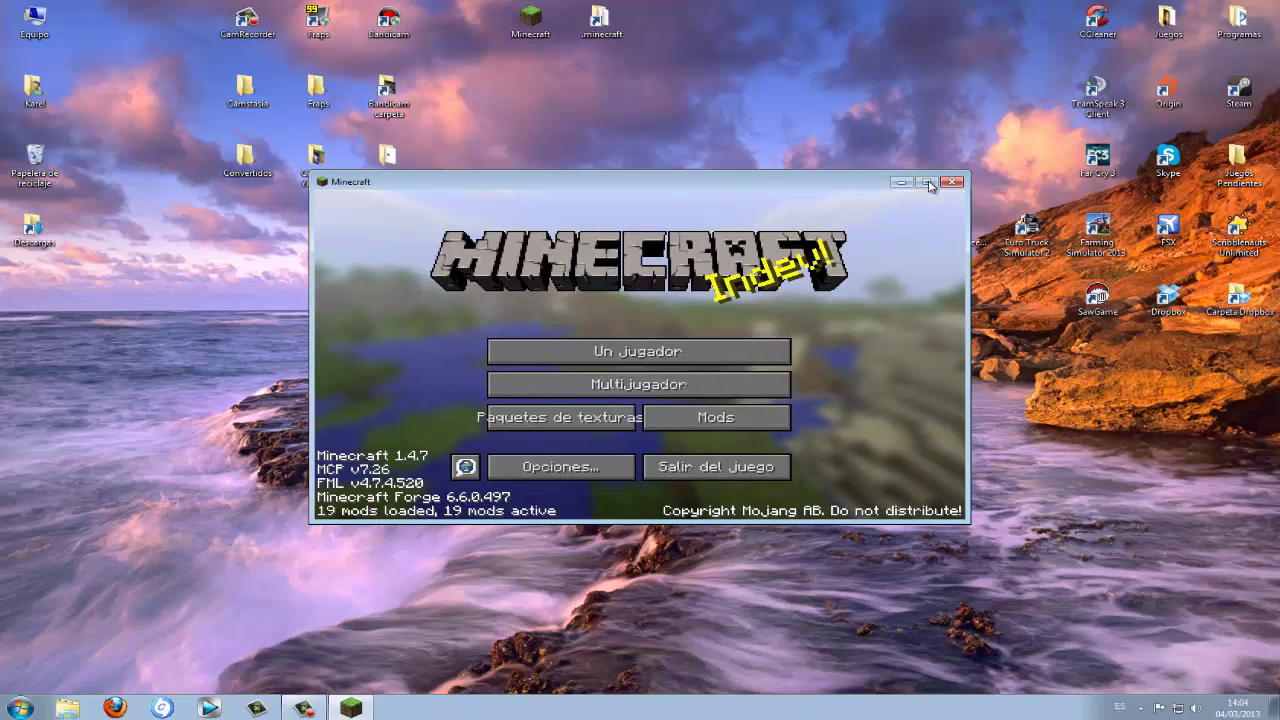
left_click(928, 183)
Create a new single-player survival world named Prueba.
left_click(700, 345)
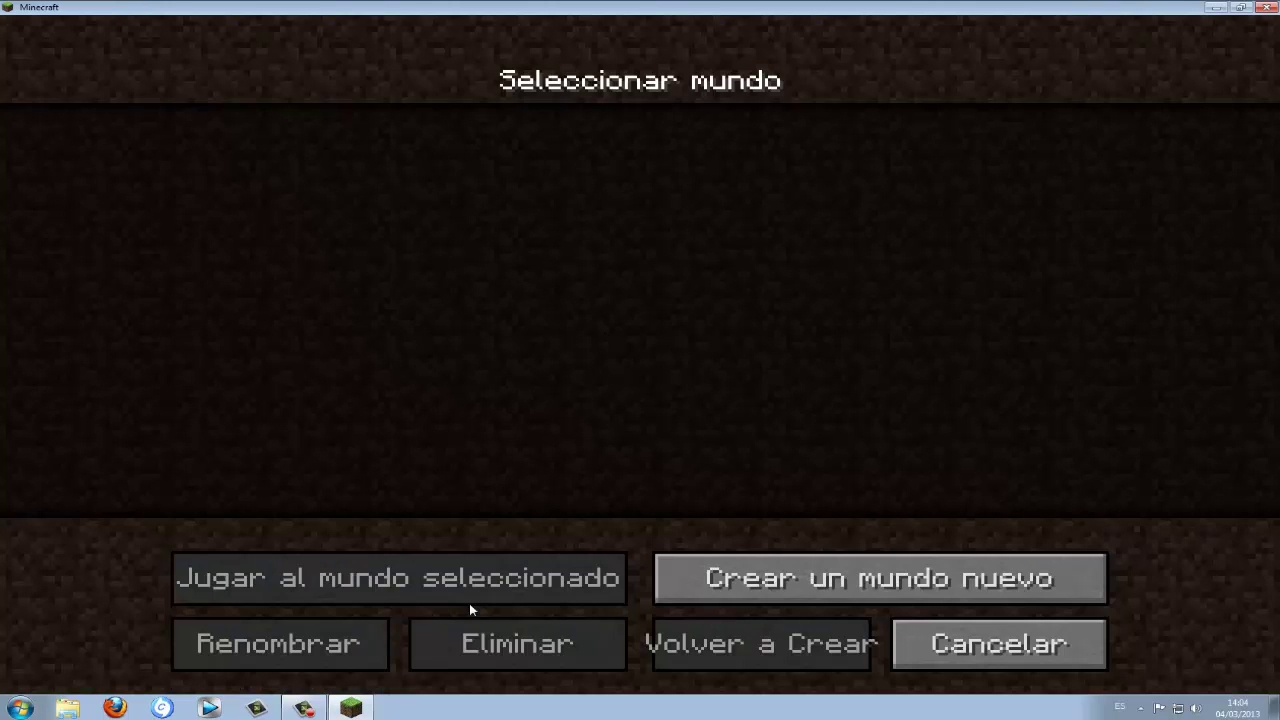
left_click(695, 587)
key("BackSpace")
key("BackSpace")
key("BackSpace")
key("BackSpace")
key("BackSpace")
key("BackSpace")
key("BackSpace")
key("BackSpace")
key("BackSpace")
key("BackSpace")
key("BackSpace")
type("pRUEBA")
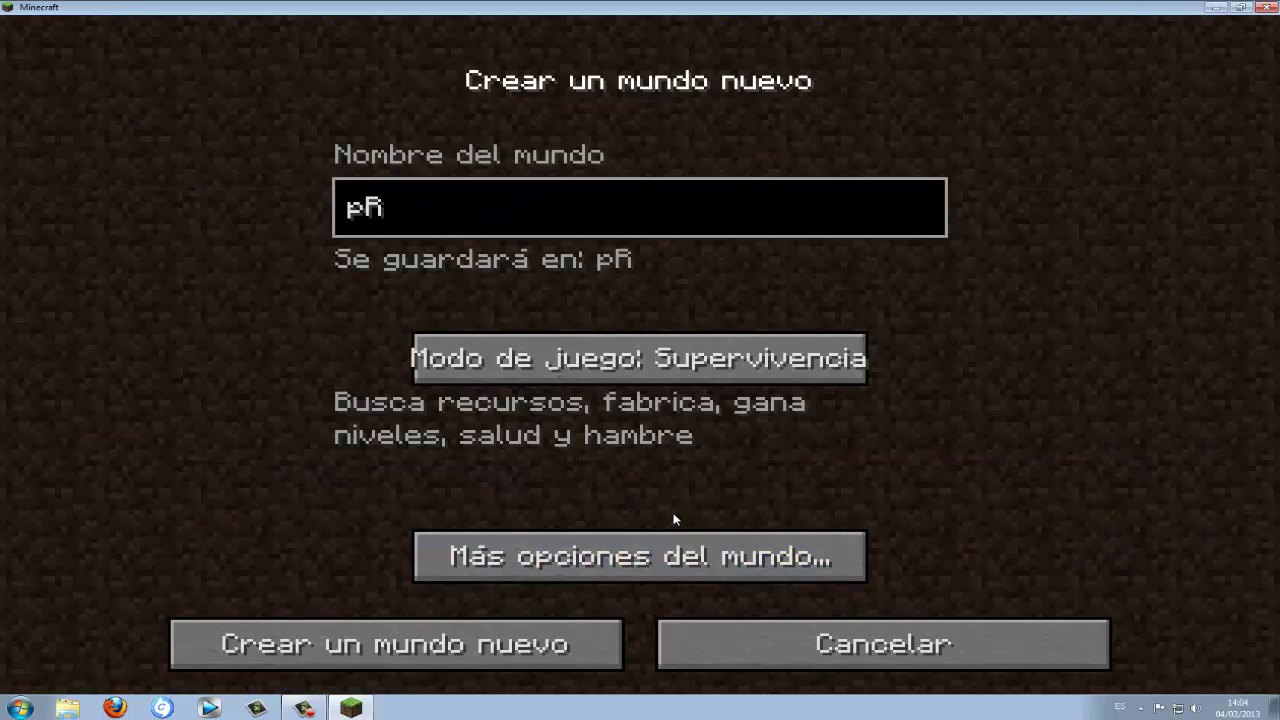
key("BackSpace")
key("BackSpace")
key("BackSpace")
key("BackSpace")
key("BackSpace")
key("BackSpace")
type("Prueba")
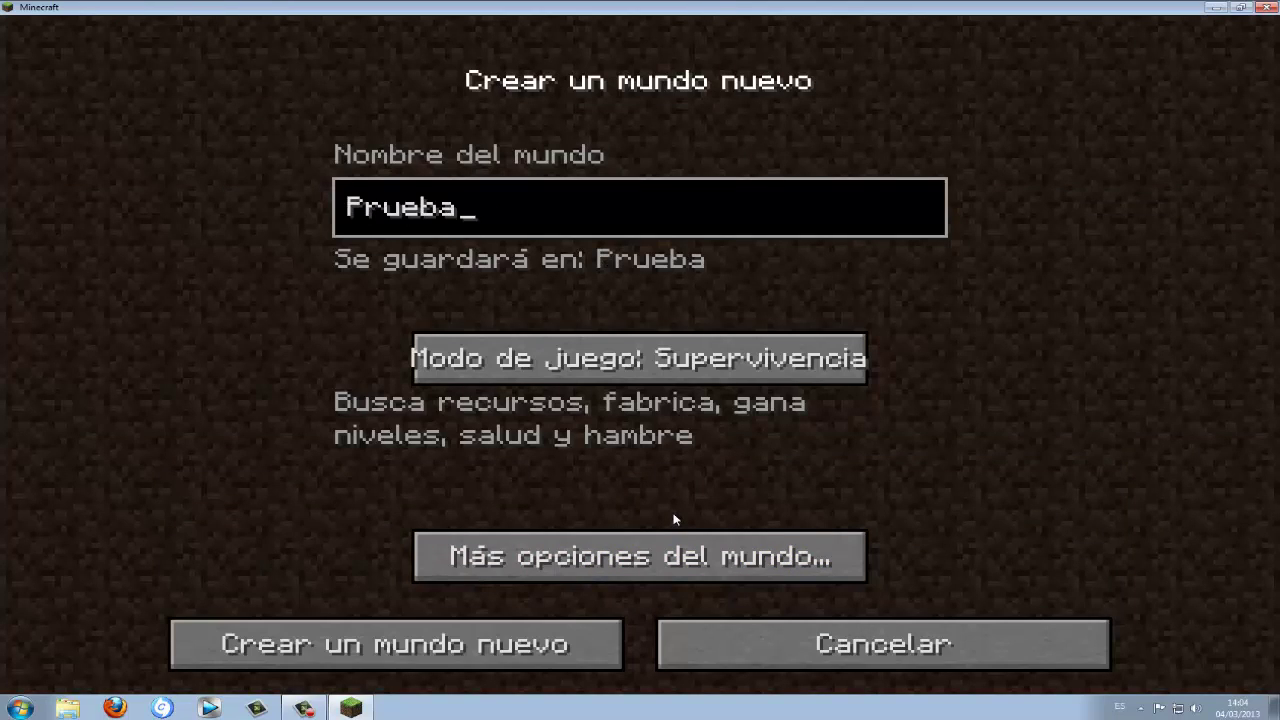
left_click(396, 641)
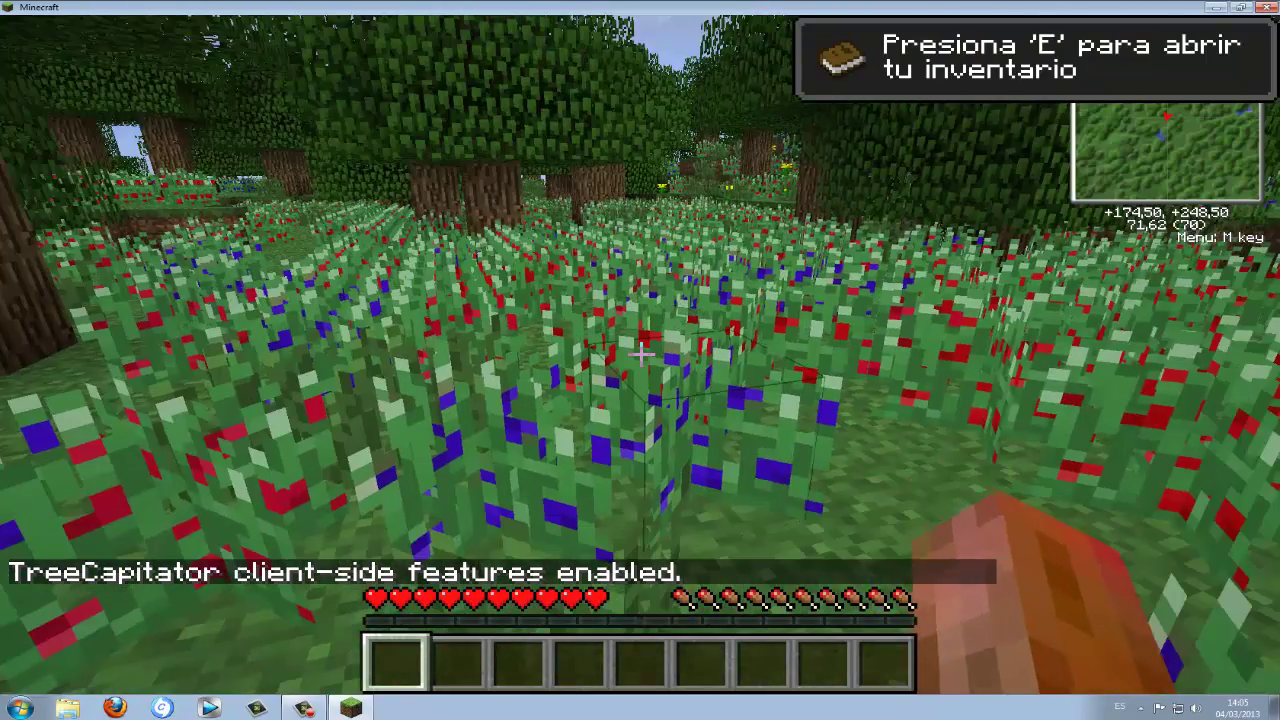
Break nearby plants at the spawn point, collect their drops and briefly check the inventory.
left_click(640, 353)
left_click(640, 353)
key("w")
key("e")
key("e")
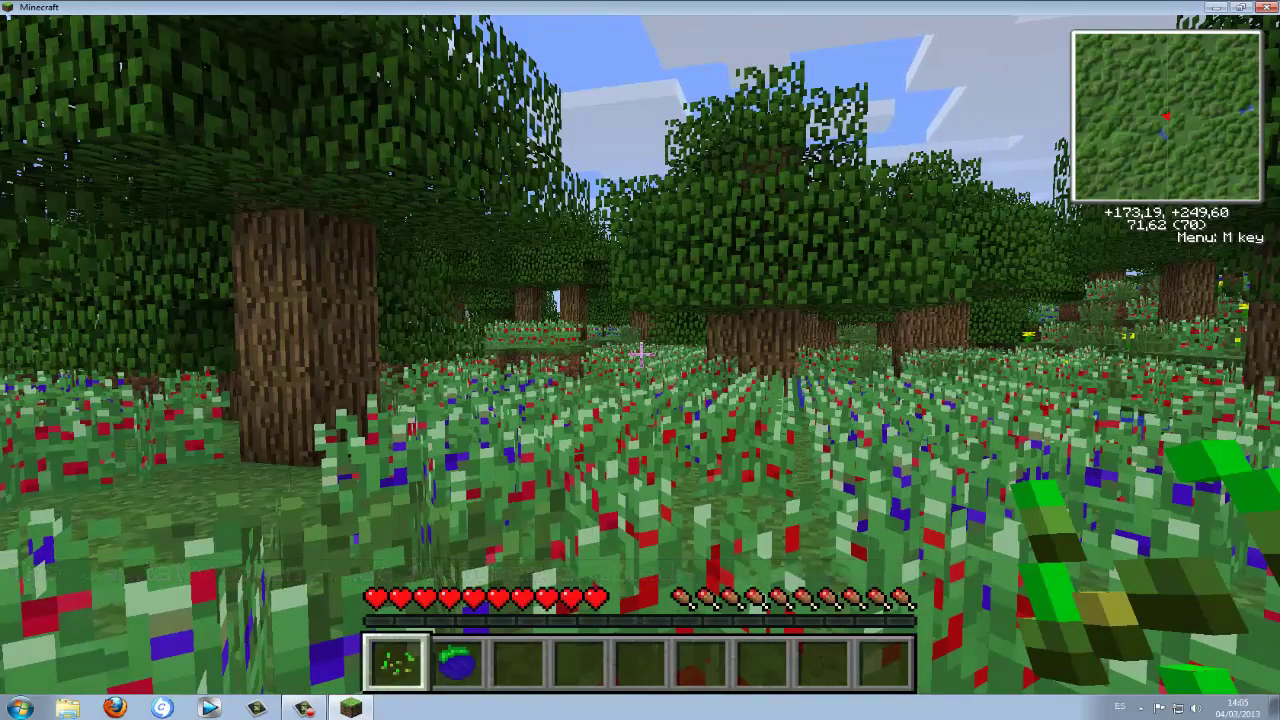
Switch to creative mode from the inventory, search the items for "hach", take a diamond axe and switch creative mode off.
mouse_move(640, 352)
key("e")
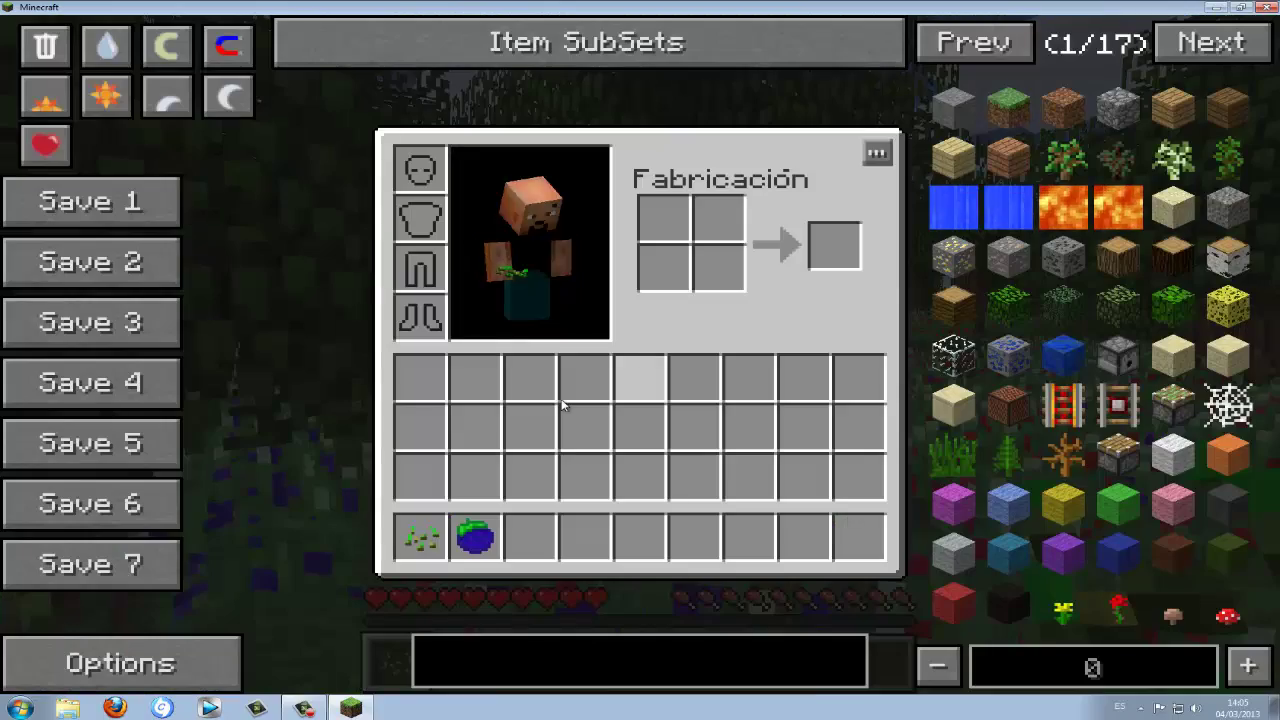
left_click(170, 43)
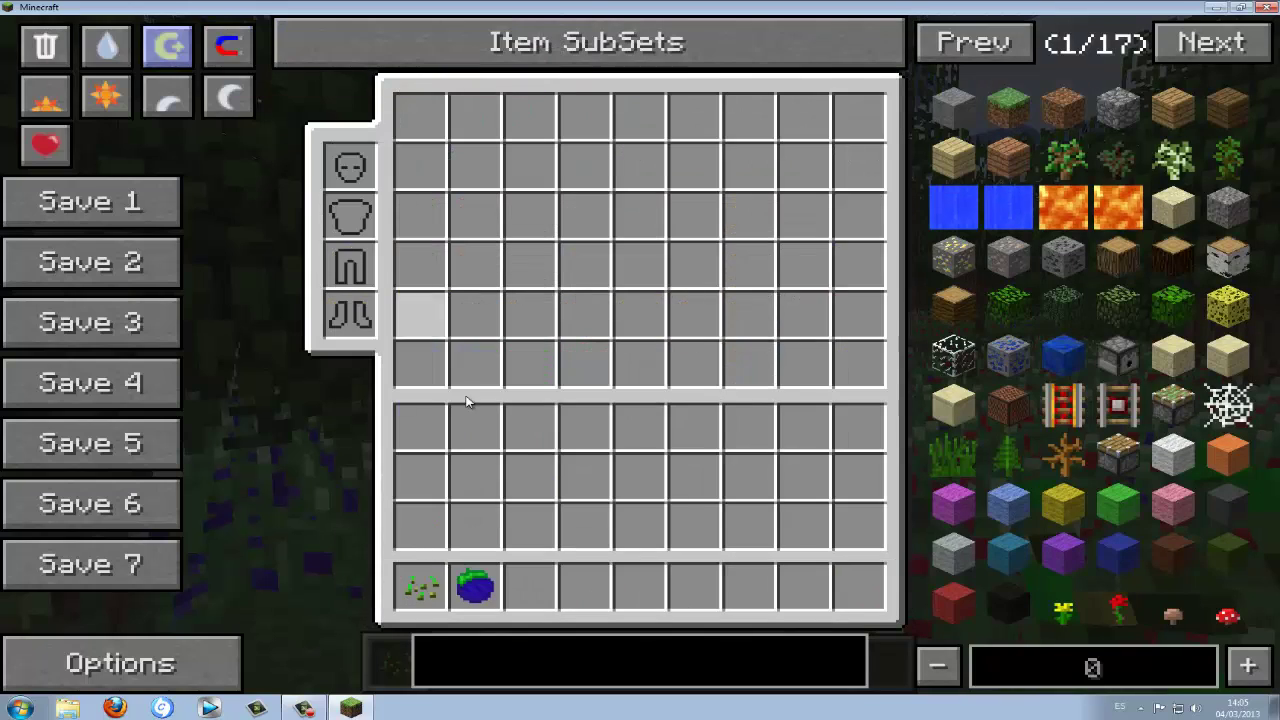
left_click(507, 679)
type("hach")
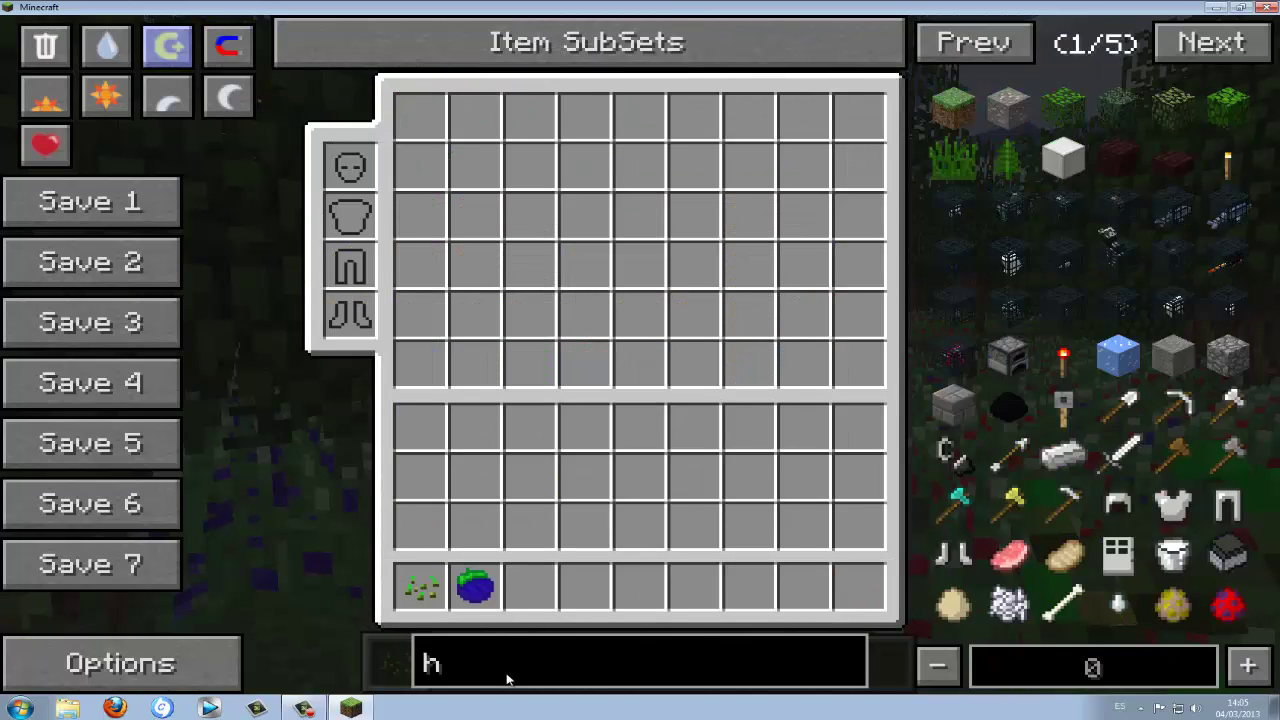
left_click(1124, 104)
left_click(173, 46)
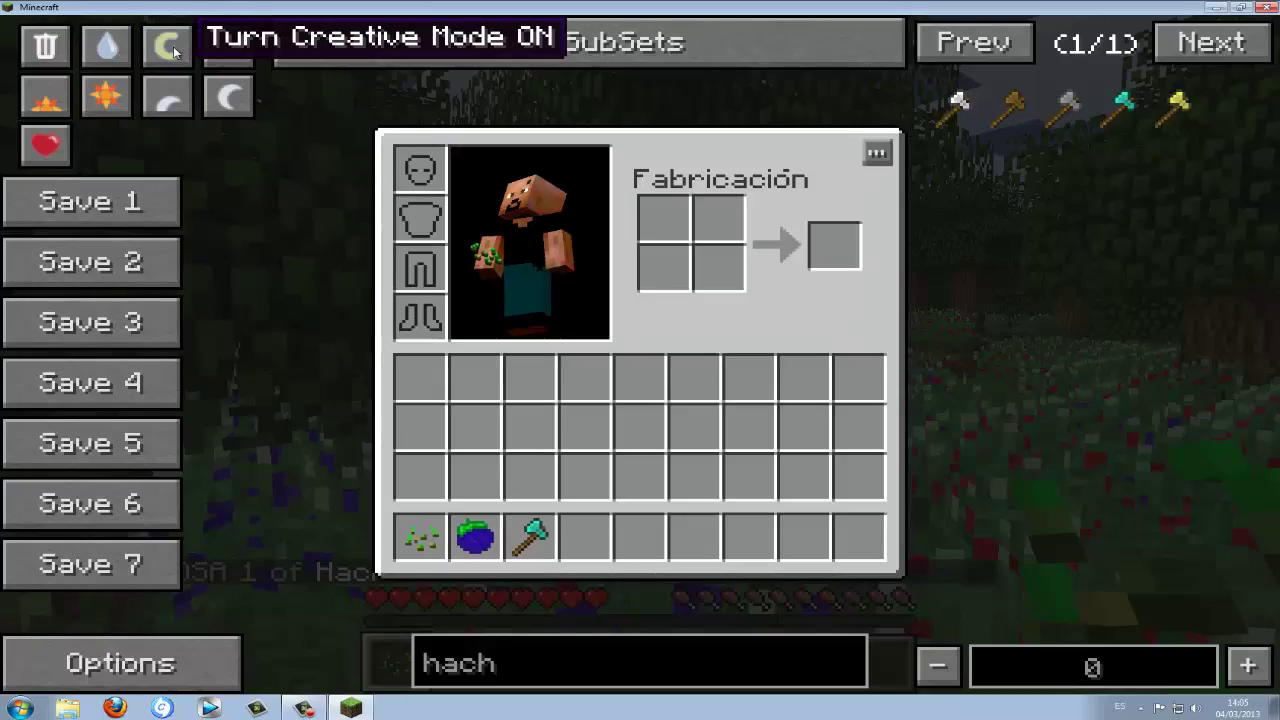
Equip the diamond axe, chop down a nearby tree and gather the dropped wood.
key("e")
scroll(640, 352, "down", 2)
key("w")
left_click(640, 352)
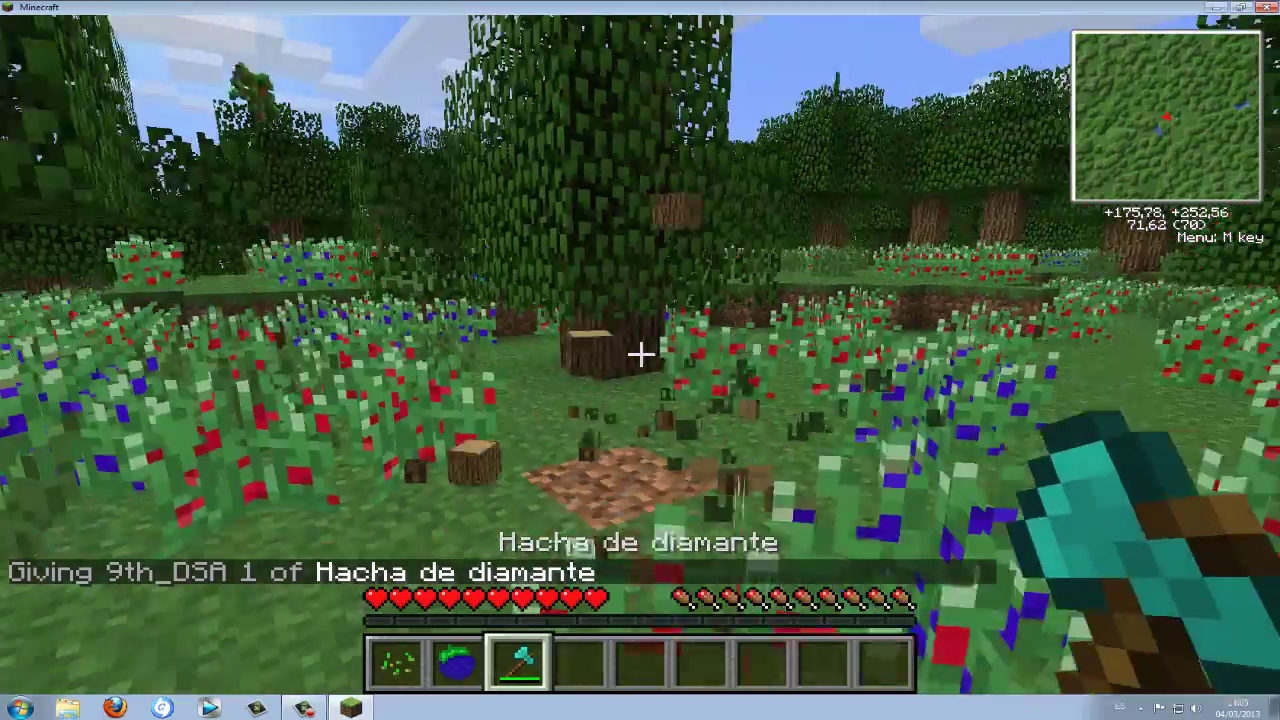
left_click(640, 352)
key("w")
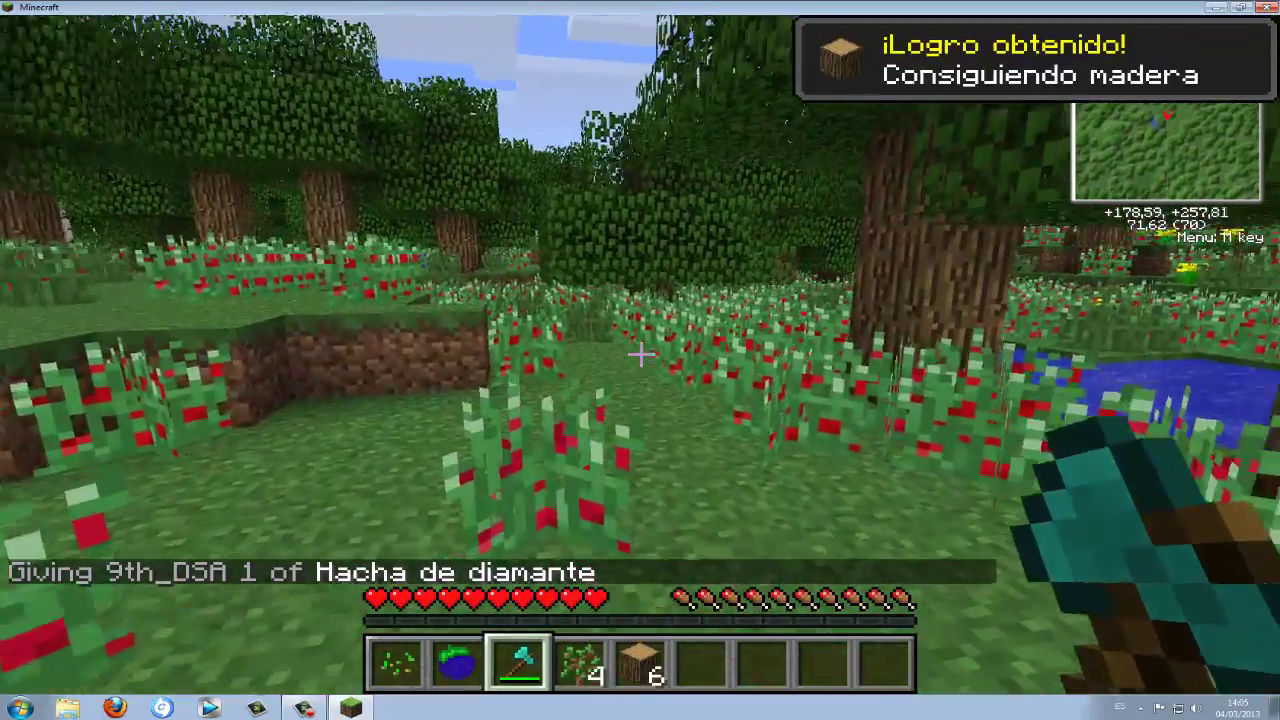
Turn creative mode on from the inventory and fly up above the treetops.
key("e")
left_click(166, 45)
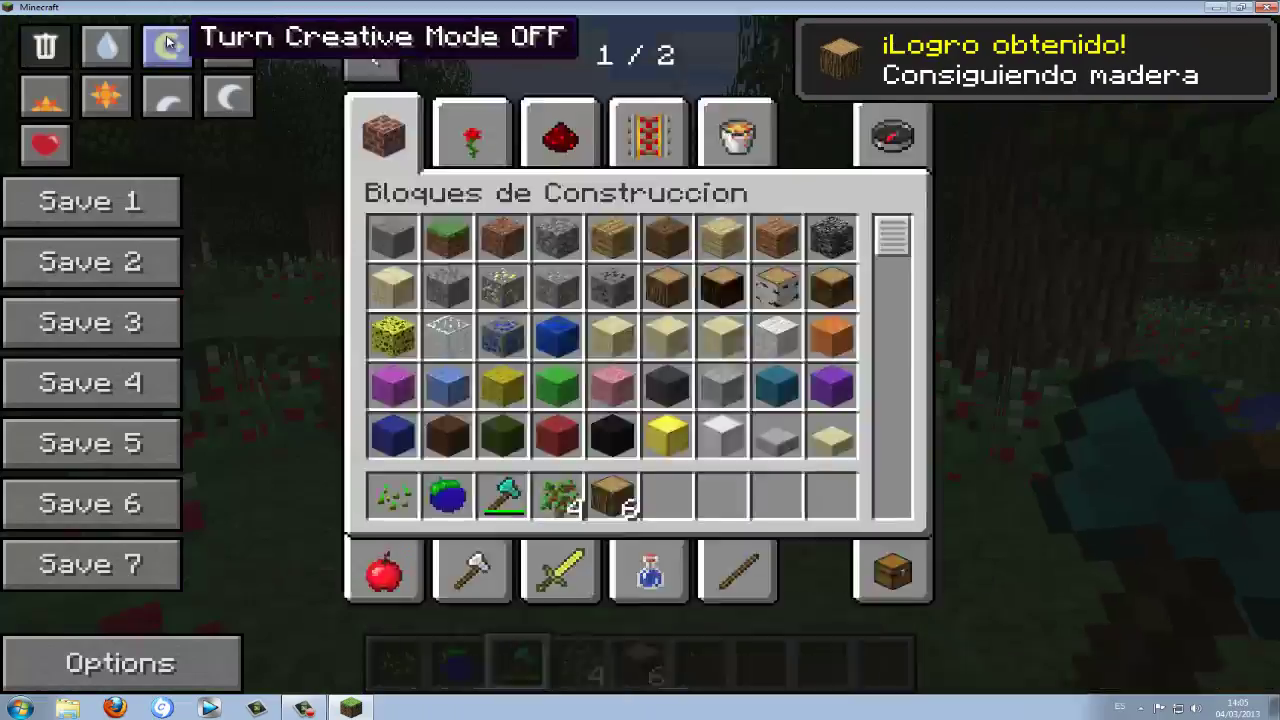
key("e")
key("space")
key("space")
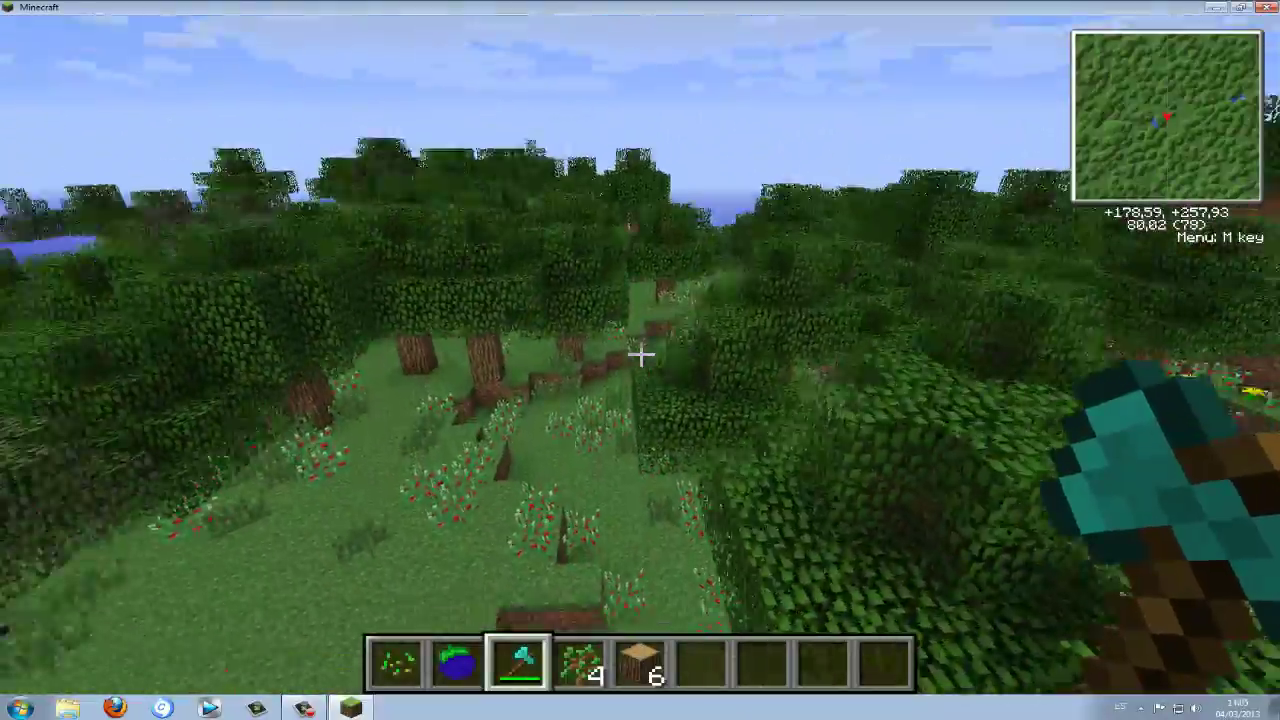
Fly forward over the forest to explore the modded world from the air.
key("w")
key("w")
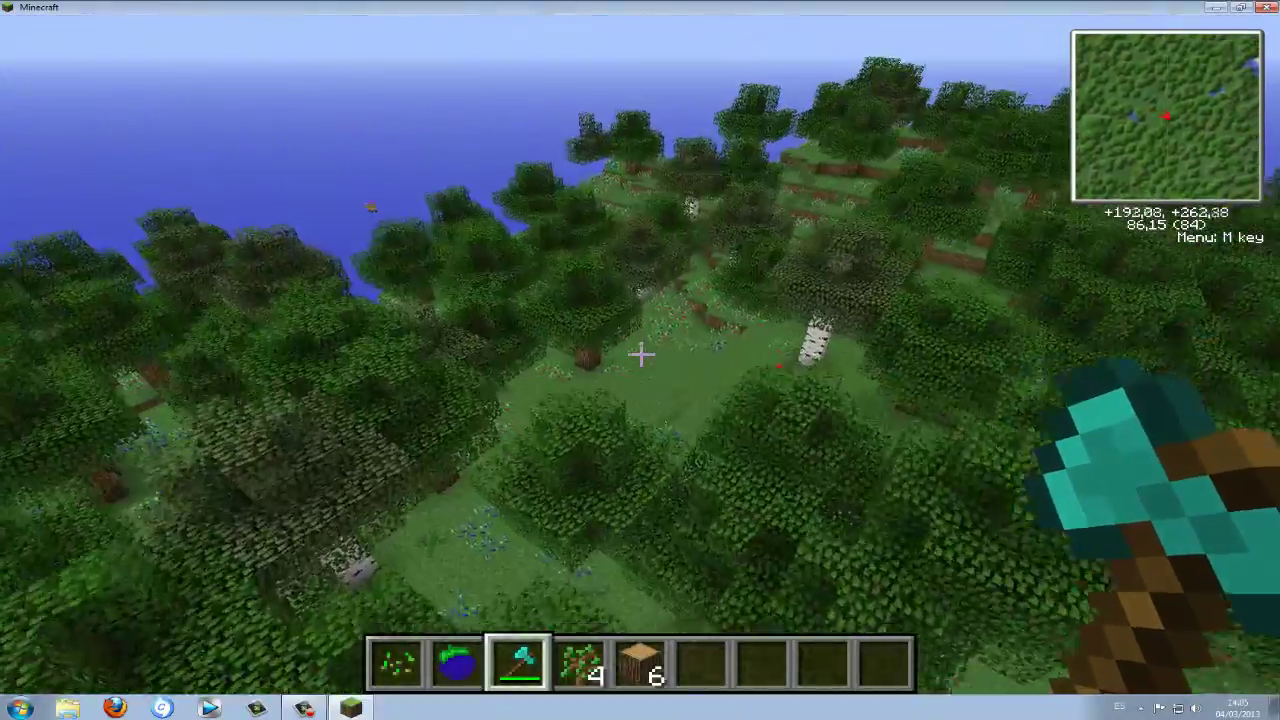
key("w")
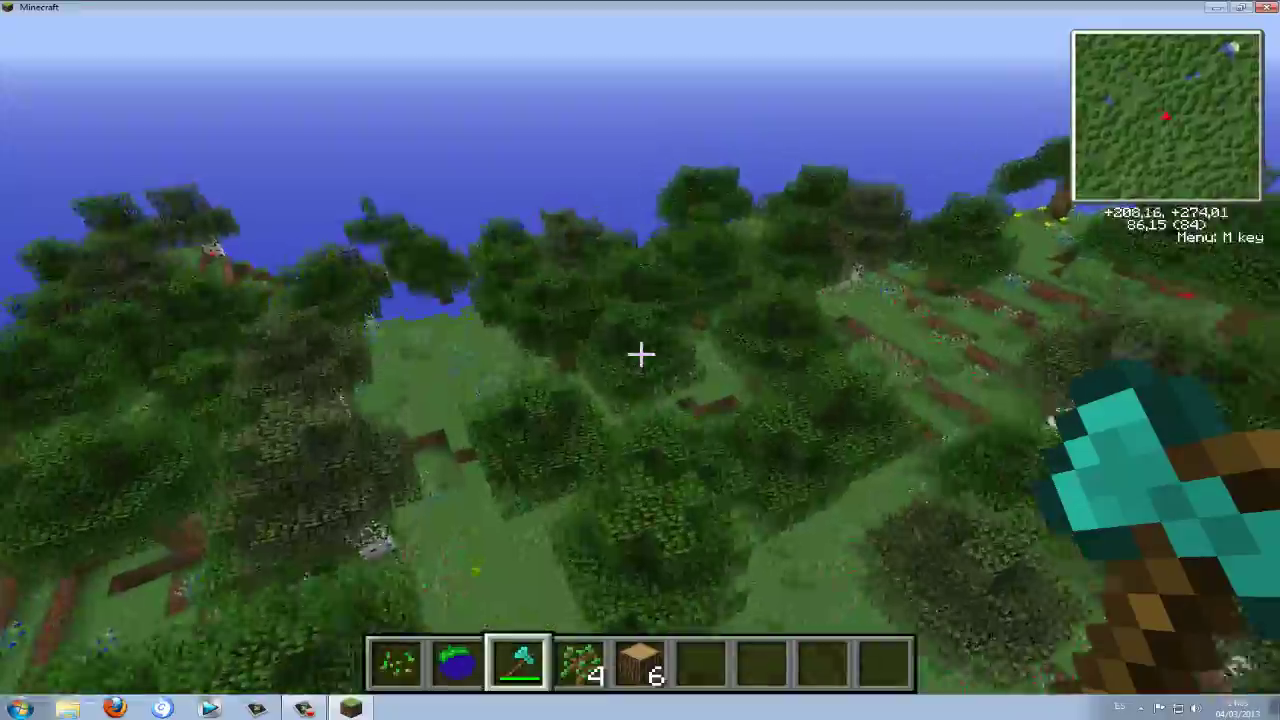
key("w")
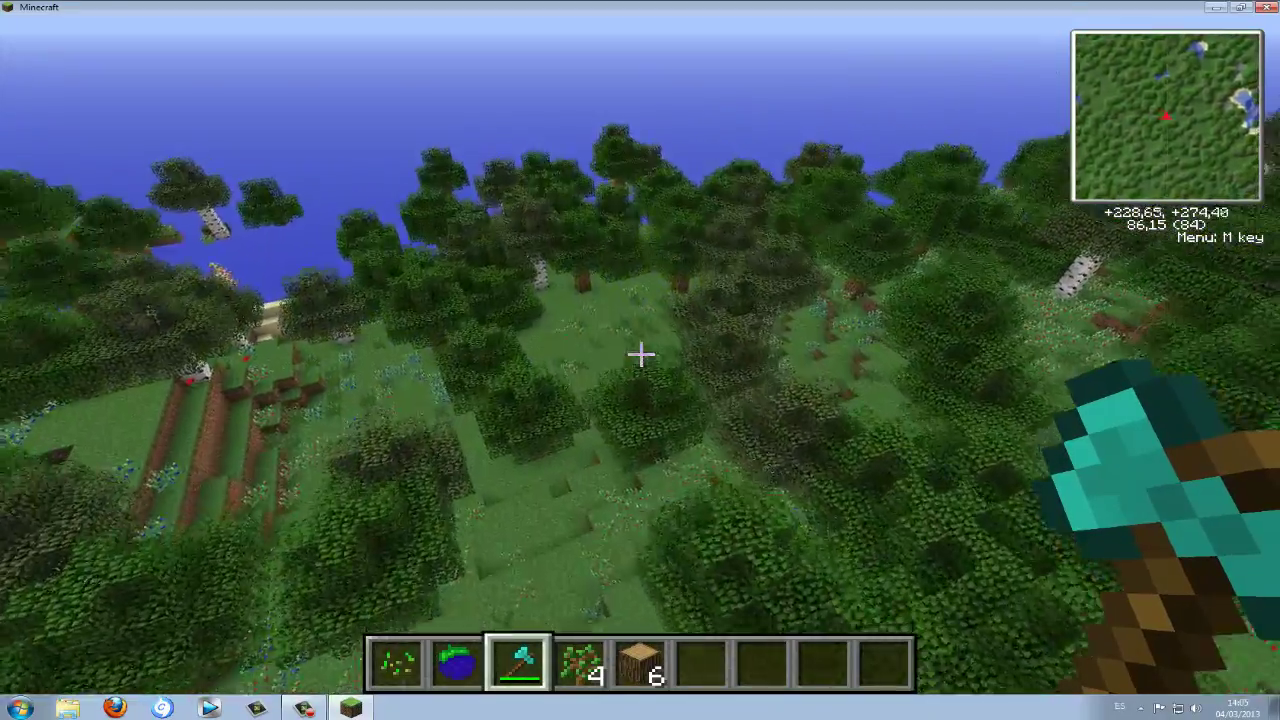